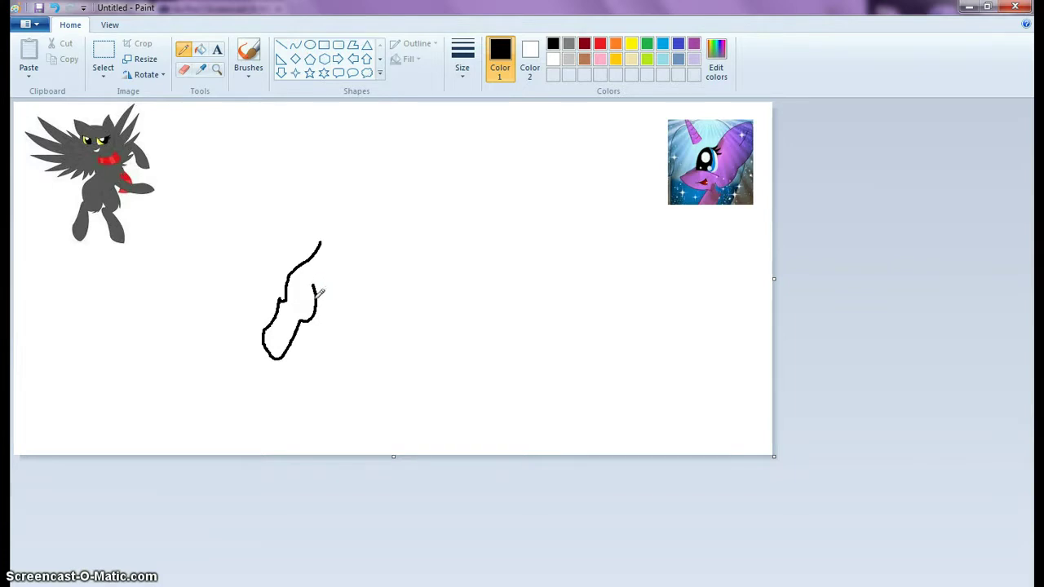
Draw the pony's second hind leg and the belly line above it with black Pencil strokes
{"action": "left_click_drag", "start_coordinate": [328, 296], "coordinate": [335, 285]}
{"action": "left_click", "coordinate": [57, 8]}
{"action": "left_click_drag", "start_coordinate": [318, 294], "coordinate": [352, 259]}
{"action": "mouse_move", "coordinate": [335, 284]}
{"action": "left_mouse_down"}
{"action": "mouse_move", "coordinate": [338, 364]}
{"action": "mouse_move", "coordinate": [324, 363]}
{"action": "mouse_move", "coordinate": [315, 287]}
{"action": "left_mouse_up"}
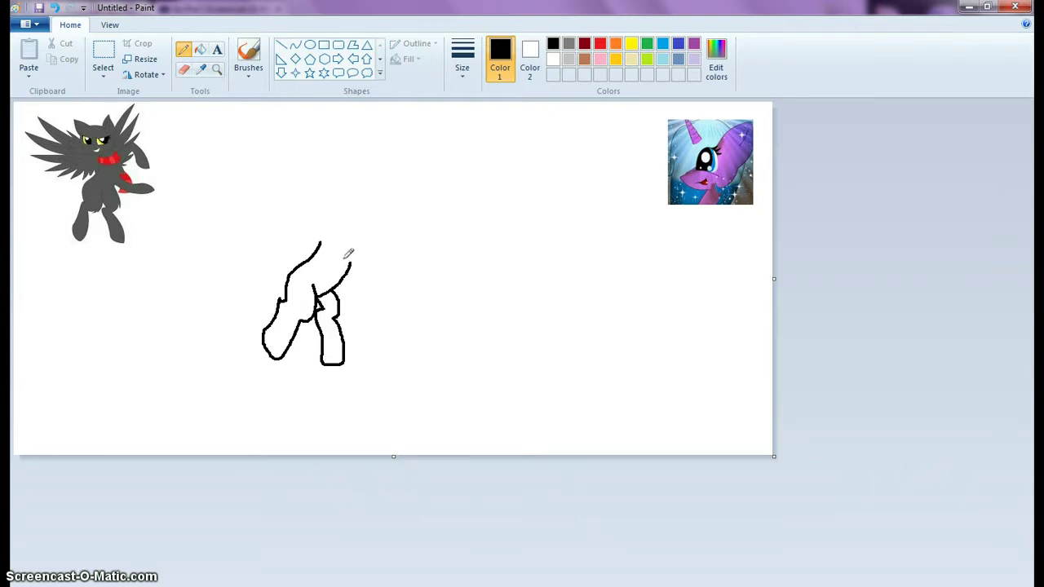
Draw an outstretched and a bent front leg, and add a scarf around the neck with its end hanging below the legs
{"action": "mouse_move", "coordinate": [339, 256]}
{"action": "left_mouse_down"}
{"action": "mouse_move", "coordinate": [400, 272]}
{"action": "mouse_move", "coordinate": [410, 261]}
{"action": "mouse_move", "coordinate": [342, 246]}
{"action": "left_mouse_up"}
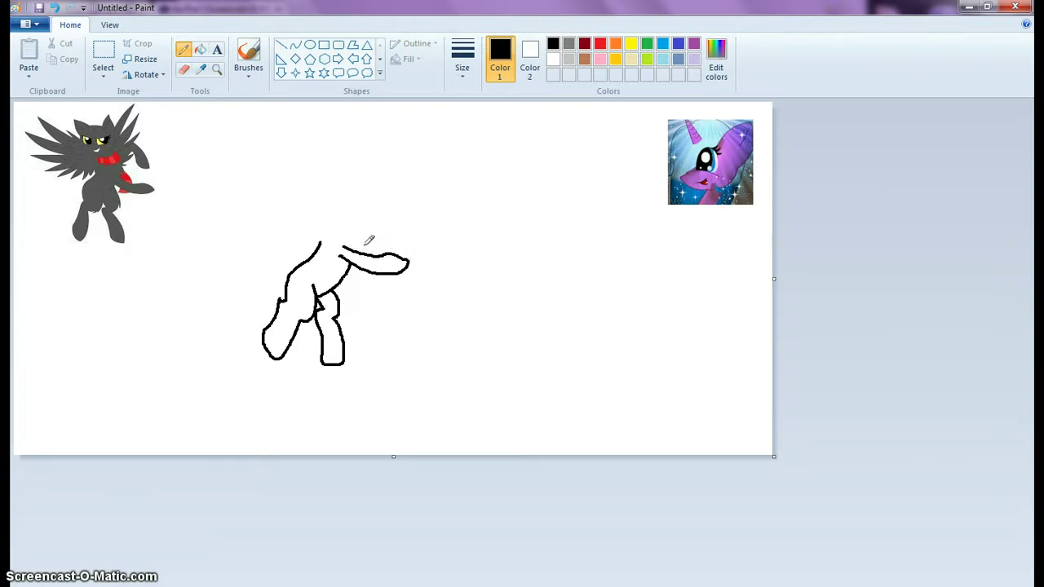
{"action": "left_click_drag", "start_coordinate": [355, 250], "coordinate": [348, 226]}
{"action": "mouse_move", "coordinate": [352, 230]}
{"action": "left_mouse_down"}
{"action": "mouse_move", "coordinate": [393, 214]}
{"action": "mouse_move", "coordinate": [406, 242]}
{"action": "mouse_move", "coordinate": [366, 241]}
{"action": "left_mouse_up"}
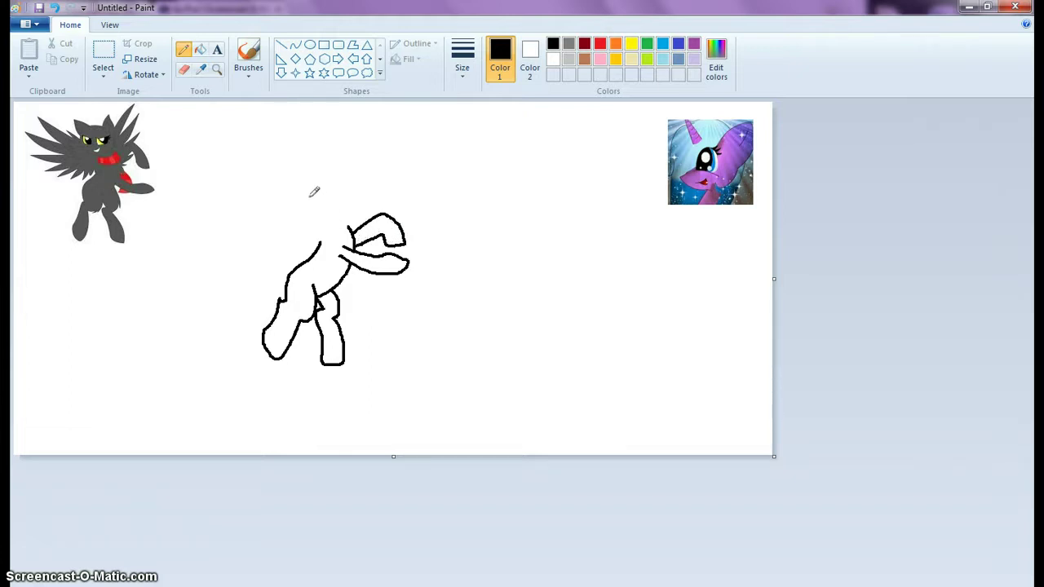
{"action": "mouse_move", "coordinate": [316, 223]}
{"action": "left_mouse_down"}
{"action": "mouse_move", "coordinate": [314, 243]}
{"action": "mouse_move", "coordinate": [350, 205]}
{"action": "mouse_move", "coordinate": [319, 222]}
{"action": "left_mouse_up"}
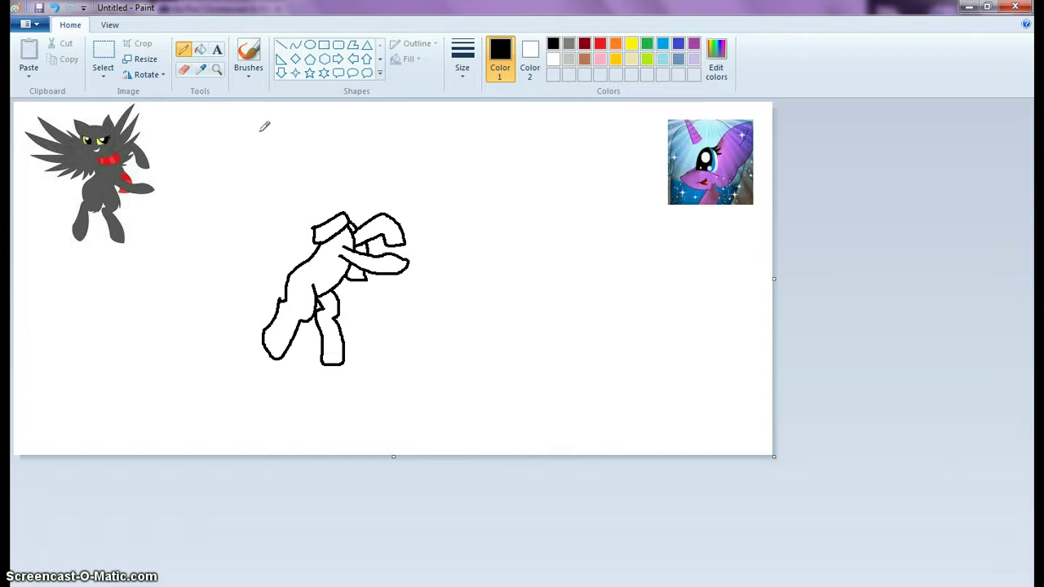
Draw a black circle for the head with the Oval shape, resizing and positioning it just above the scarf
{"action": "left_click", "coordinate": [310, 45]}
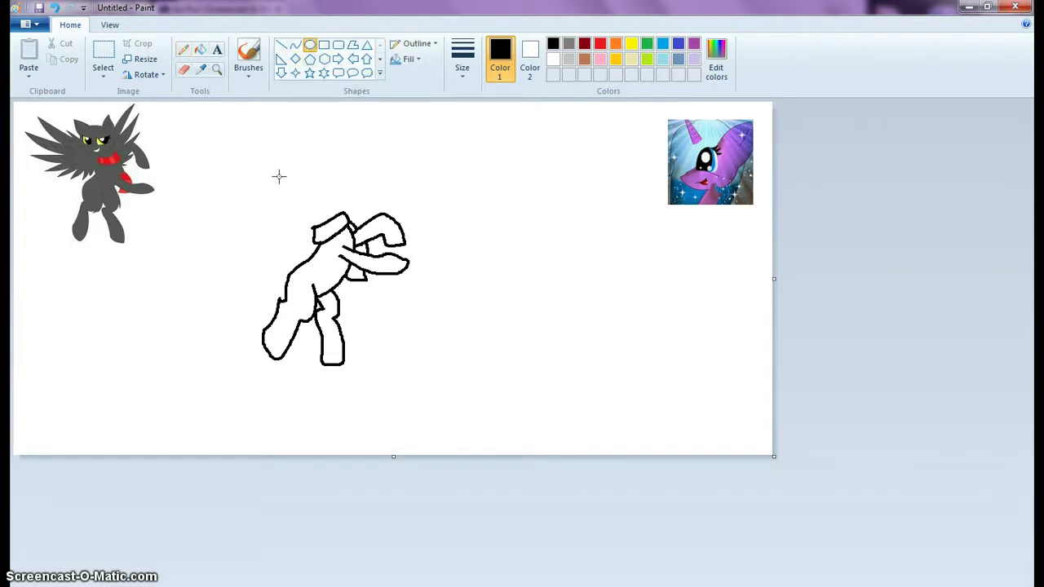
{"action": "left_click_drag", "start_coordinate": [277, 176], "coordinate": [334, 231]}
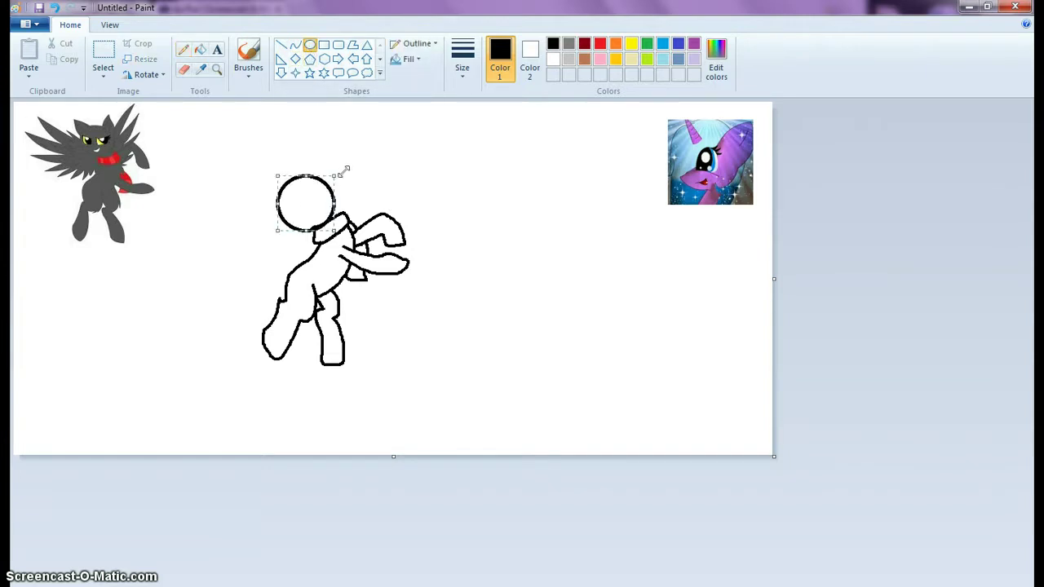
{"action": "mouse_move", "coordinate": [335, 177]}
{"action": "left_mouse_down"}
{"action": "mouse_move", "coordinate": [346, 167]}
{"action": "mouse_move", "coordinate": [336, 166]}
{"action": "left_mouse_up"}
{"action": "left_click_drag", "start_coordinate": [305, 211], "coordinate": [319, 204]}
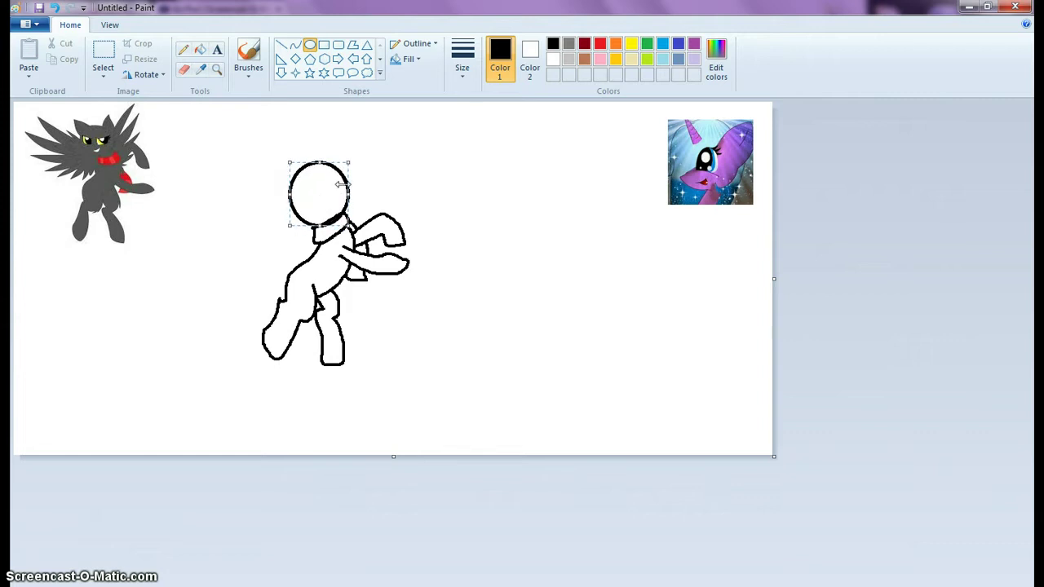
{"action": "left_click_drag", "start_coordinate": [286, 162], "coordinate": [327, 198]}
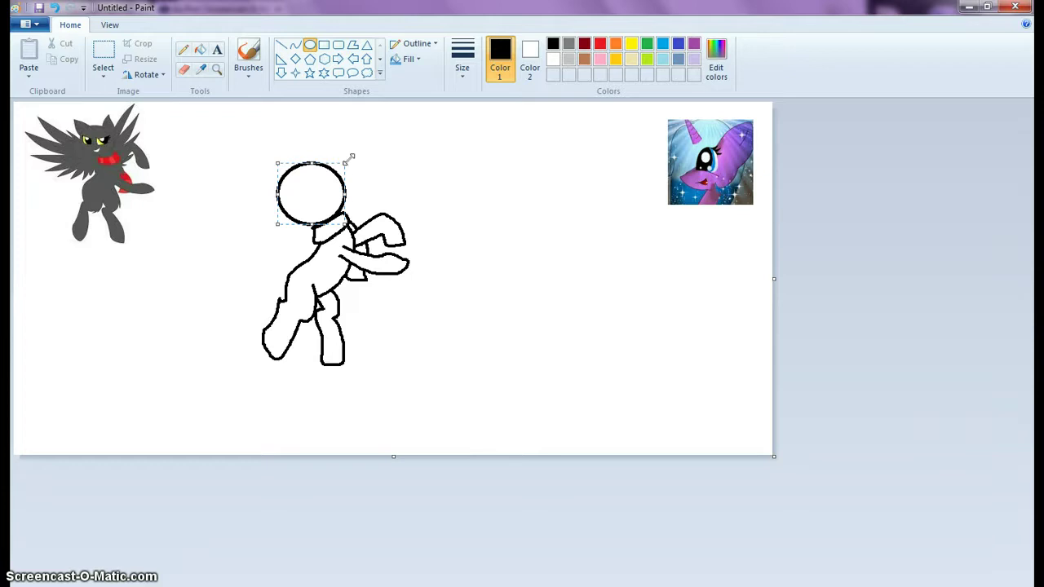
{"action": "left_click_drag", "start_coordinate": [351, 156], "coordinate": [342, 166]}
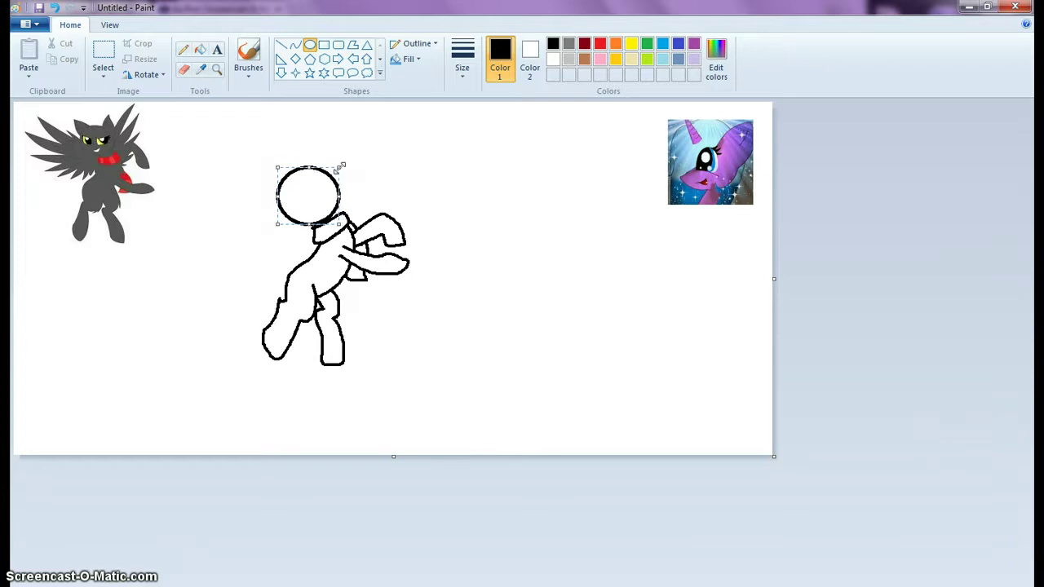
{"action": "left_click_drag", "start_coordinate": [278, 223], "coordinate": [275, 226]}
{"action": "left_click_drag", "start_coordinate": [311, 194], "coordinate": [318, 192]}
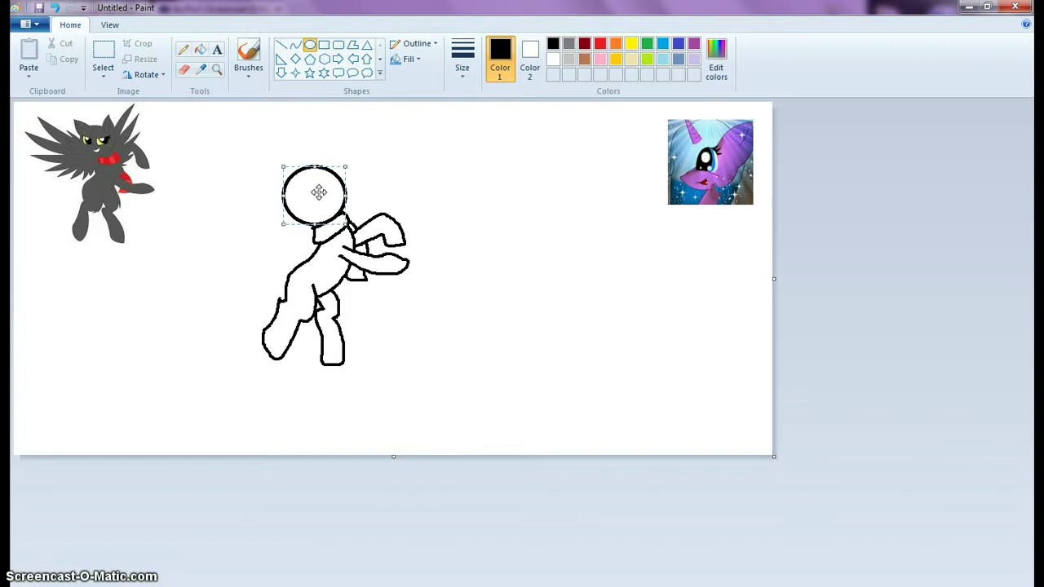
{"action": "left_click", "coordinate": [439, 158]}
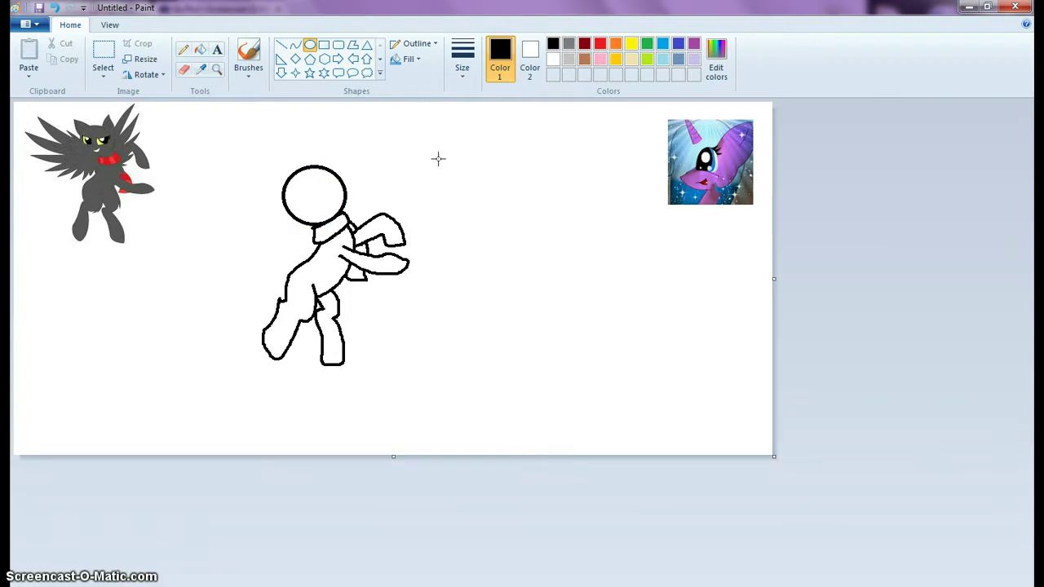
Draw a small muzzle with nostrils and a smiling mouth in the lower part of the head with the Pencil
{"action": "left_click", "coordinate": [182, 50]}
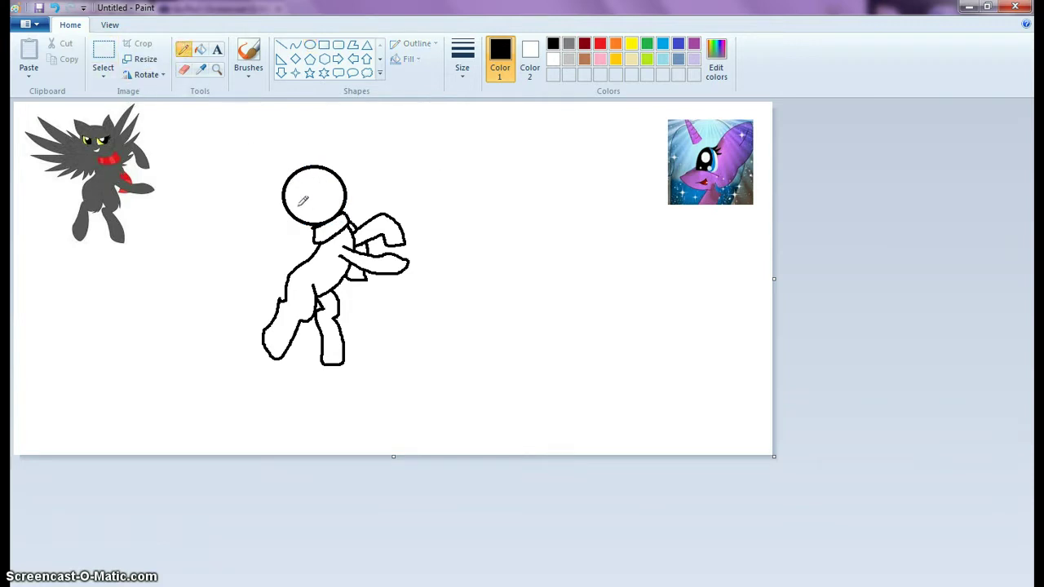
{"action": "left_click_drag", "start_coordinate": [297, 204], "coordinate": [313, 199]}
{"action": "key", "text": "ctrl+z"}
{"action": "left_click_drag", "start_coordinate": [305, 213], "coordinate": [302, 209]}
{"action": "left_click_drag", "start_coordinate": [309, 186], "coordinate": [323, 186]}
{"action": "left_click", "coordinate": [54, 8]}
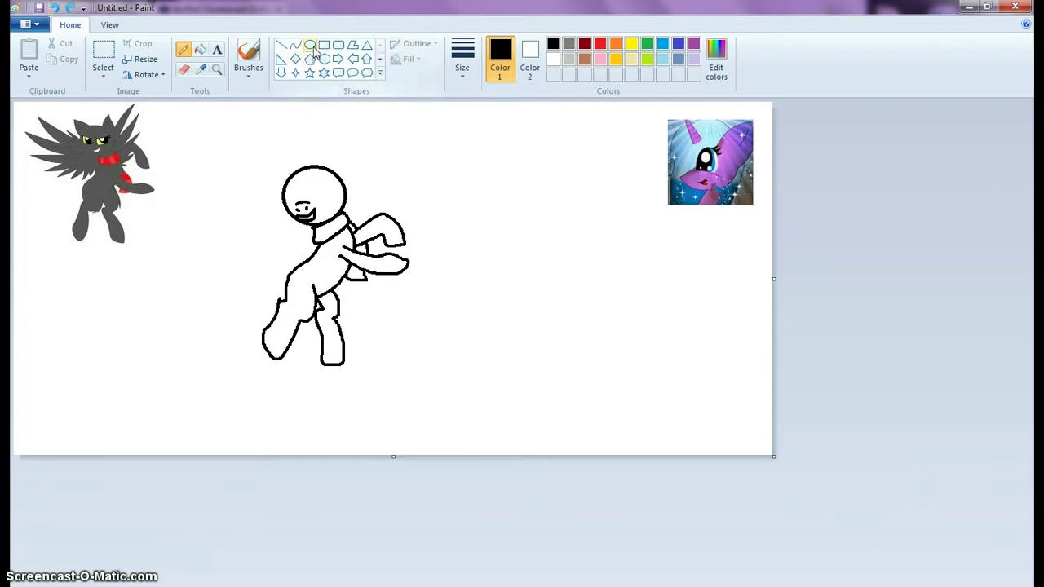
Erase part of the head's upper outline and draw two pointed ears with an inner ear line
{"action": "left_click", "coordinate": [183, 70]}
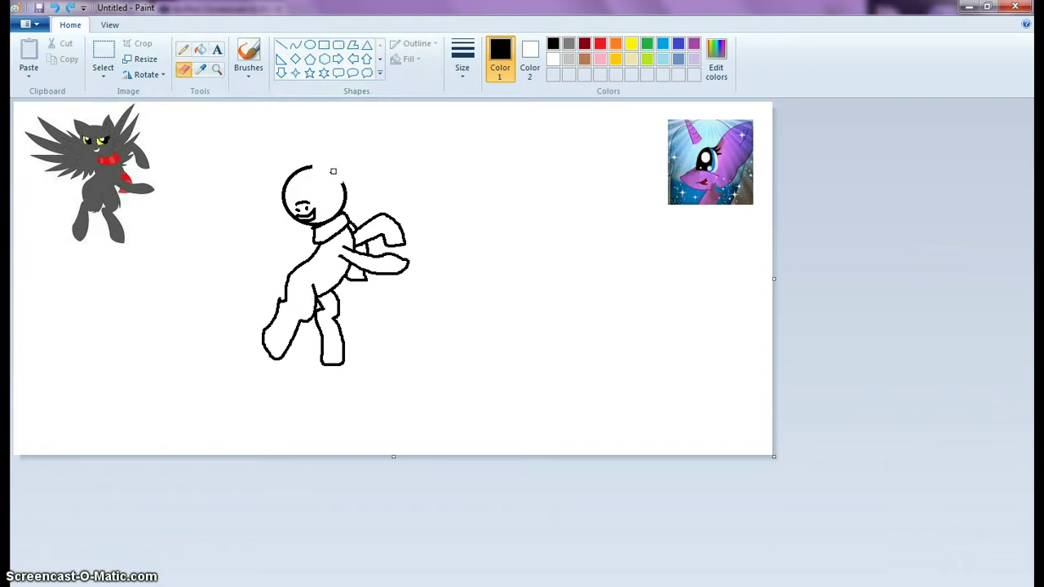
{"action": "left_click", "coordinate": [188, 51]}
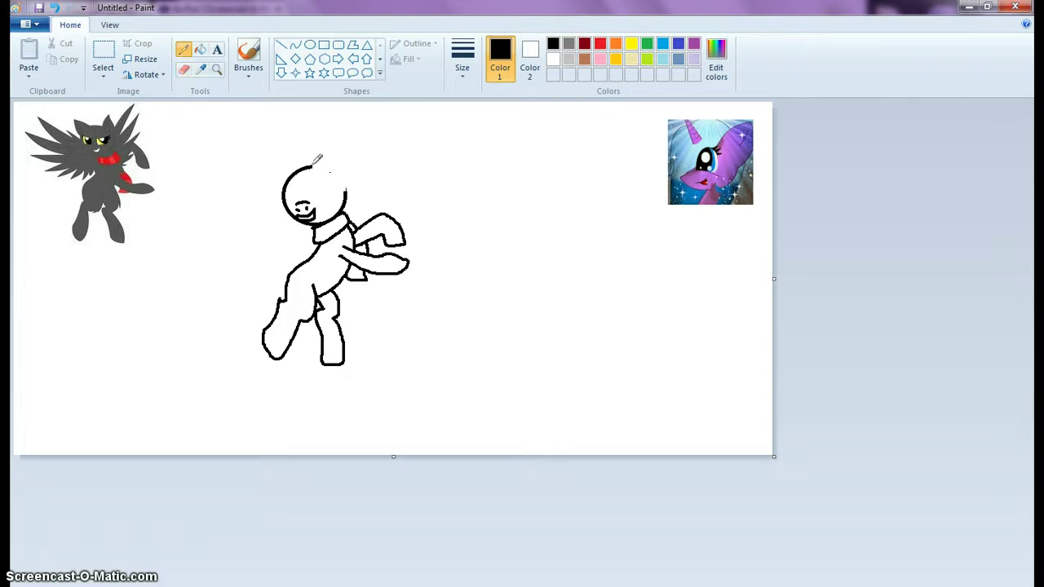
{"action": "mouse_move", "coordinate": [315, 164]}
{"action": "left_mouse_down"}
{"action": "mouse_move", "coordinate": [328, 145]}
{"action": "mouse_move", "coordinate": [349, 185]}
{"action": "left_mouse_up"}
{"action": "mouse_move", "coordinate": [306, 166]}
{"action": "left_mouse_down"}
{"action": "mouse_move", "coordinate": [270, 154]}
{"action": "mouse_move", "coordinate": [266, 171]}
{"action": "mouse_move", "coordinate": [284, 189]}
{"action": "left_mouse_up"}
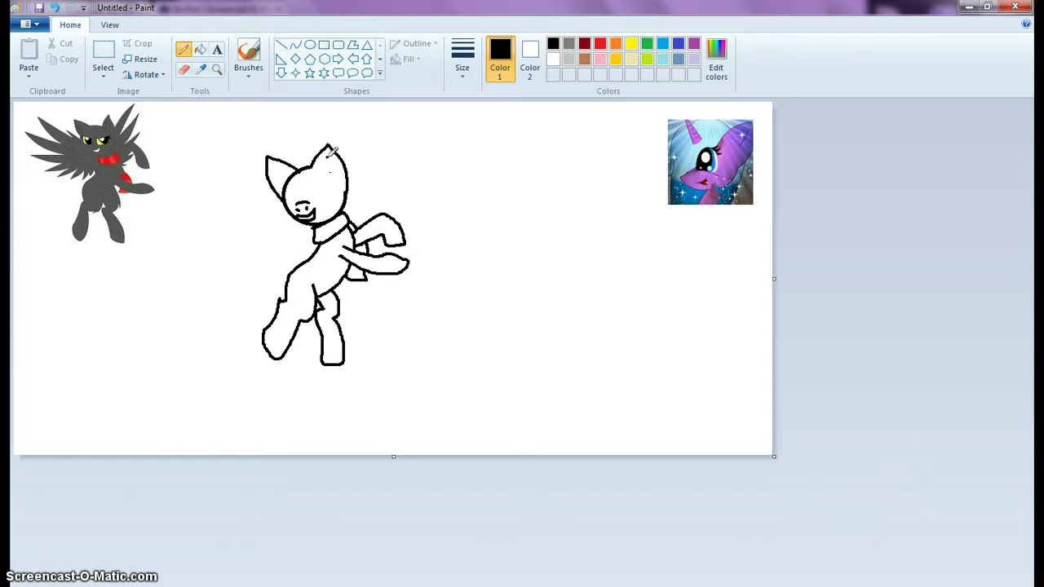
{"action": "left_click_drag", "start_coordinate": [329, 148], "coordinate": [342, 174]}
Sample the purple from the unicorn reference picture and fill the head, ears, body and all legs with it
{"action": "left_click", "coordinate": [202, 71]}
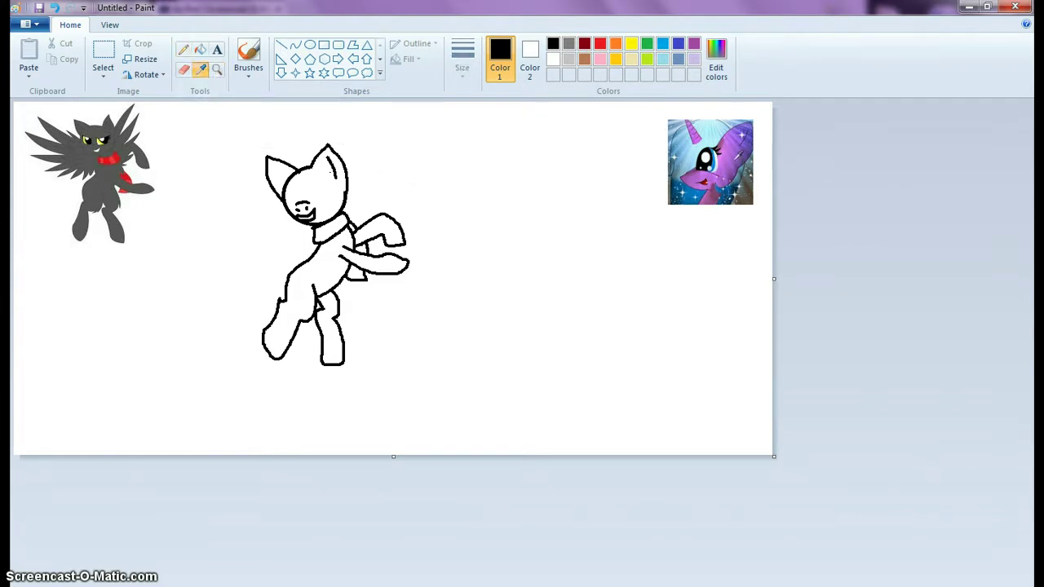
{"action": "left_click", "coordinate": [738, 155]}
{"action": "left_click", "coordinate": [199, 49]}
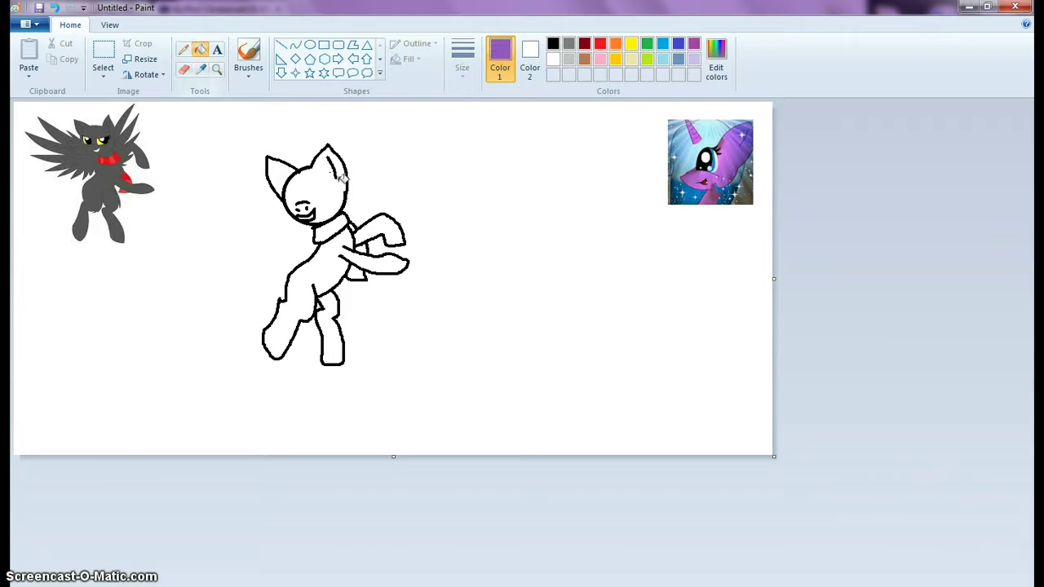
{"action": "left_click", "coordinate": [344, 179]}
{"action": "left_click", "coordinate": [279, 169]}
{"action": "left_click", "coordinate": [336, 261]}
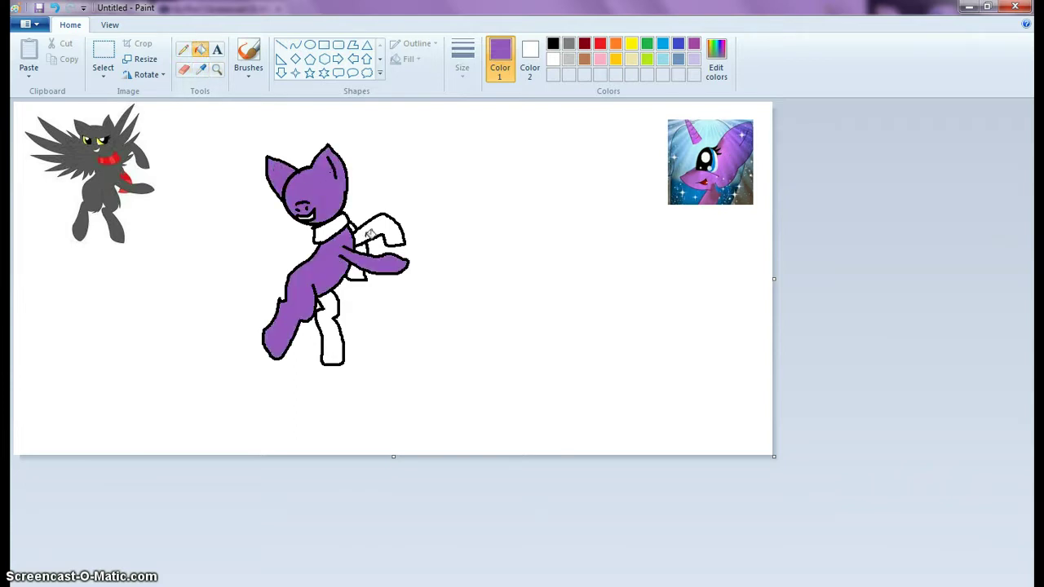
{"action": "left_click", "coordinate": [371, 235]}
{"action": "left_click", "coordinate": [329, 317]}
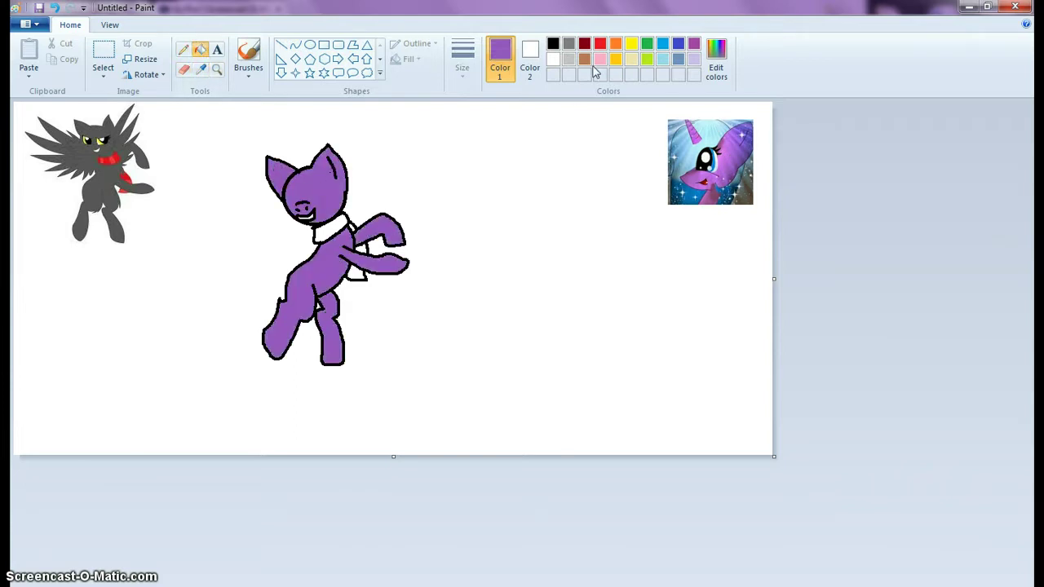
Fill the neck scarf and its hanging end with turquoise blue
{"action": "left_click", "coordinate": [662, 43]}
{"action": "left_click", "coordinate": [341, 224]}
{"action": "left_click", "coordinate": [362, 247]}
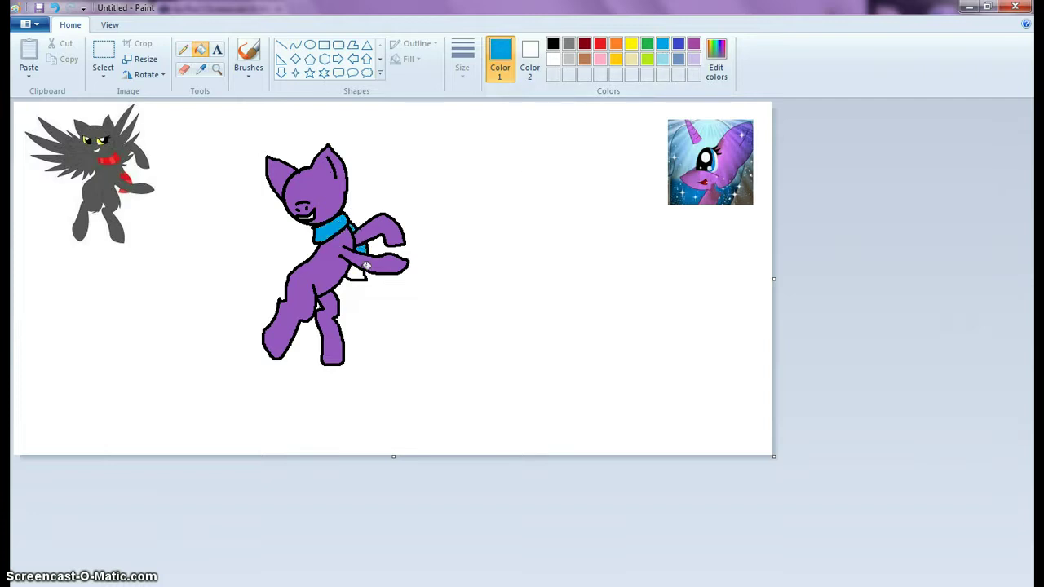
{"action": "left_click", "coordinate": [360, 271]}
Draw a black oval for the large eye and position it on the head beside the ear line
{"action": "left_click", "coordinate": [310, 45]}
{"action": "left_click", "coordinate": [553, 43]}
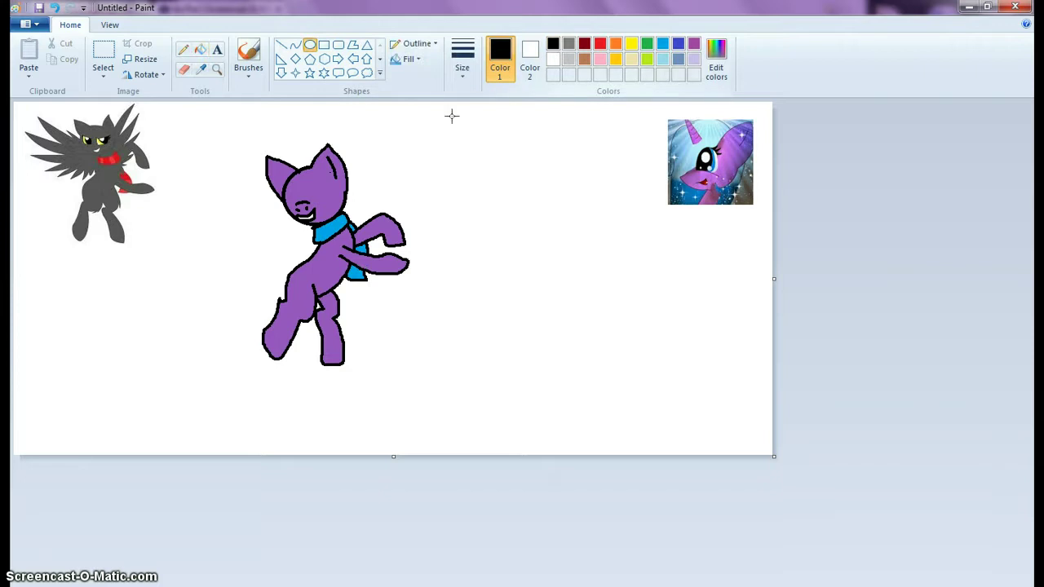
{"action": "left_click_drag", "start_coordinate": [330, 167], "coordinate": [302, 201]}
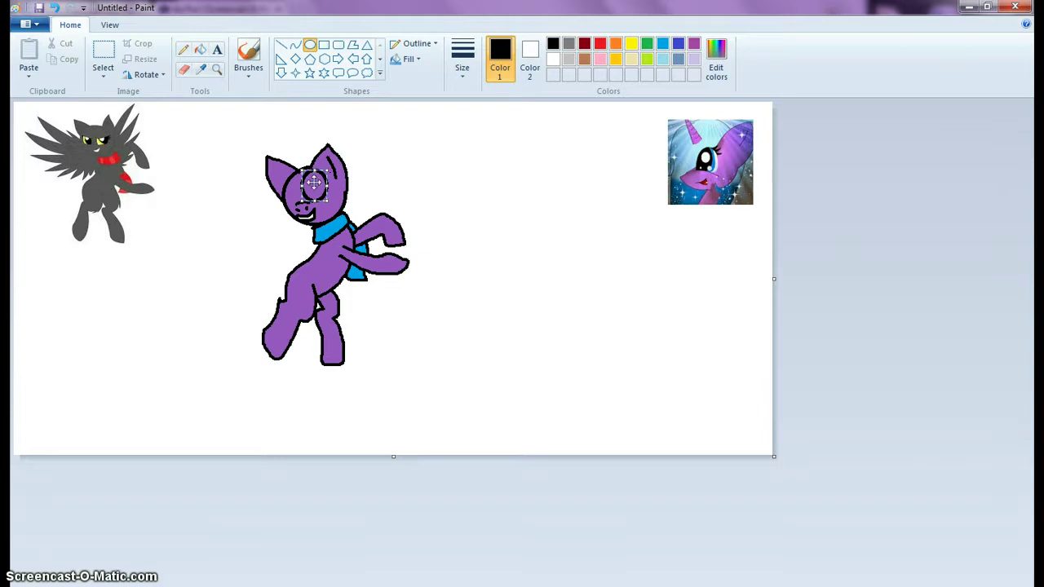
{"action": "left_click_drag", "start_coordinate": [314, 184], "coordinate": [320, 186]}
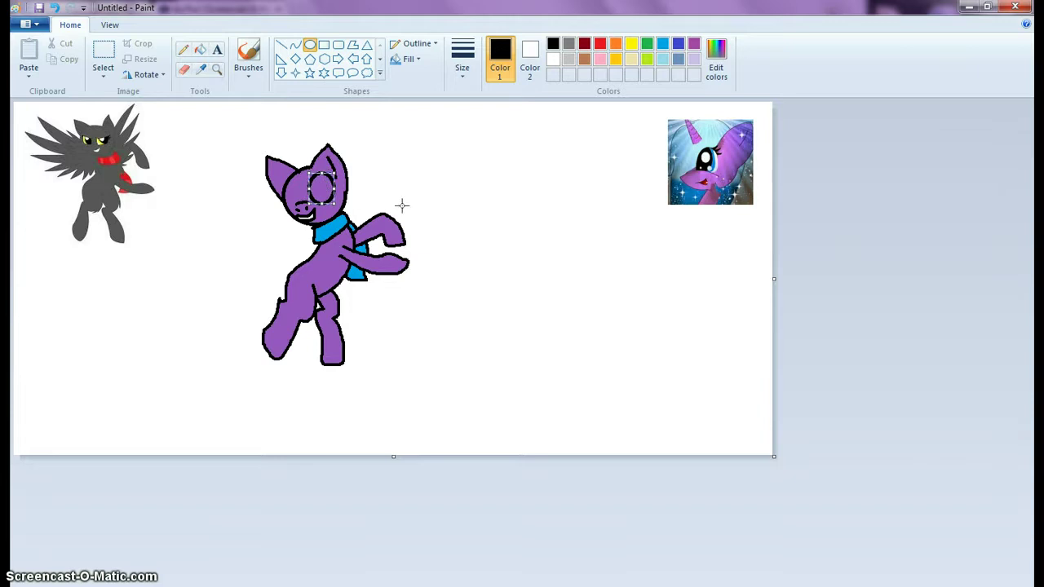
{"action": "left_click", "coordinate": [495, 208]}
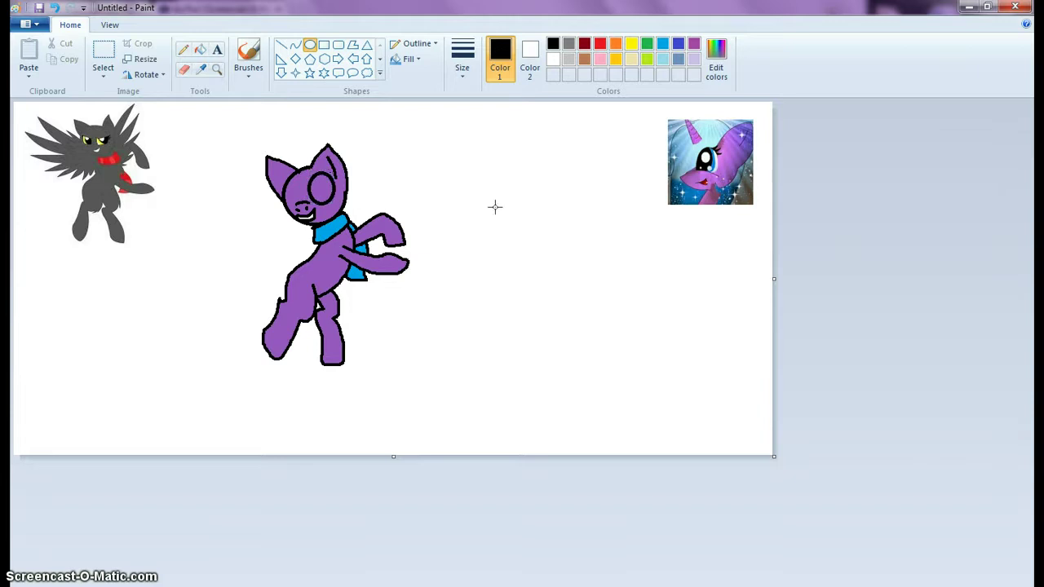
Draw the second eye at the face's far edge, and add eyelashes, irises and pupils with the Pencil
{"action": "left_click", "coordinate": [184, 49]}
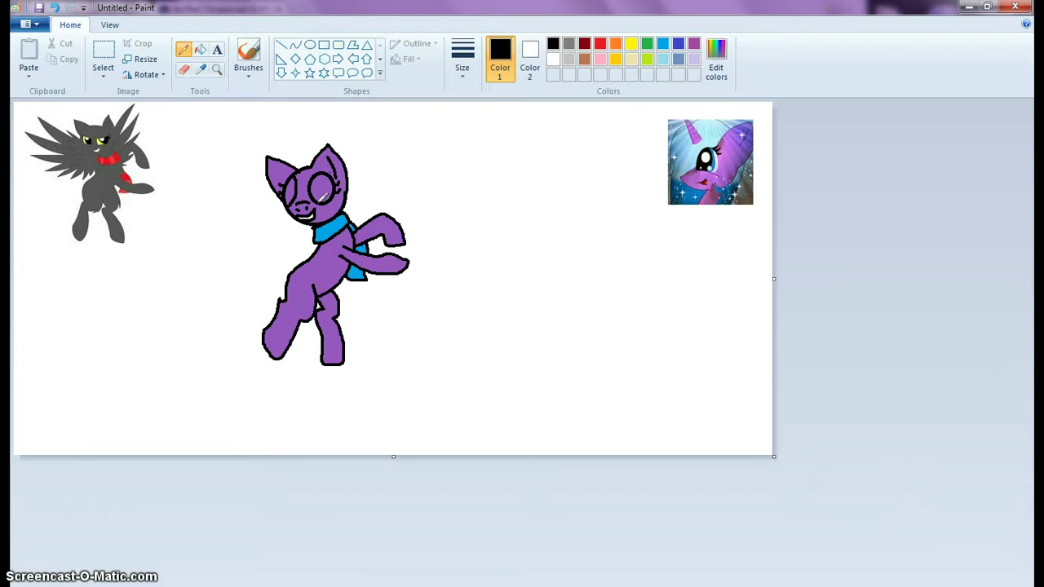
{"action": "mouse_move", "coordinate": [327, 193]}
{"action": "left_mouse_down"}
{"action": "mouse_move", "coordinate": [330, 167]}
{"action": "mouse_move", "coordinate": [332, 176]}
{"action": "left_mouse_up"}
{"action": "left_click_drag", "start_coordinate": [314, 185], "coordinate": [325, 172]}
{"action": "mouse_move", "coordinate": [289, 196]}
{"action": "left_mouse_down"}
{"action": "mouse_move", "coordinate": [295, 174]}
{"action": "mouse_move", "coordinate": [304, 178]}
{"action": "left_mouse_up"}
Fill both eyes with black pupils, white areas and irises in the blue sampled from the reference picture's eye
{"action": "left_click", "coordinate": [200, 50]}
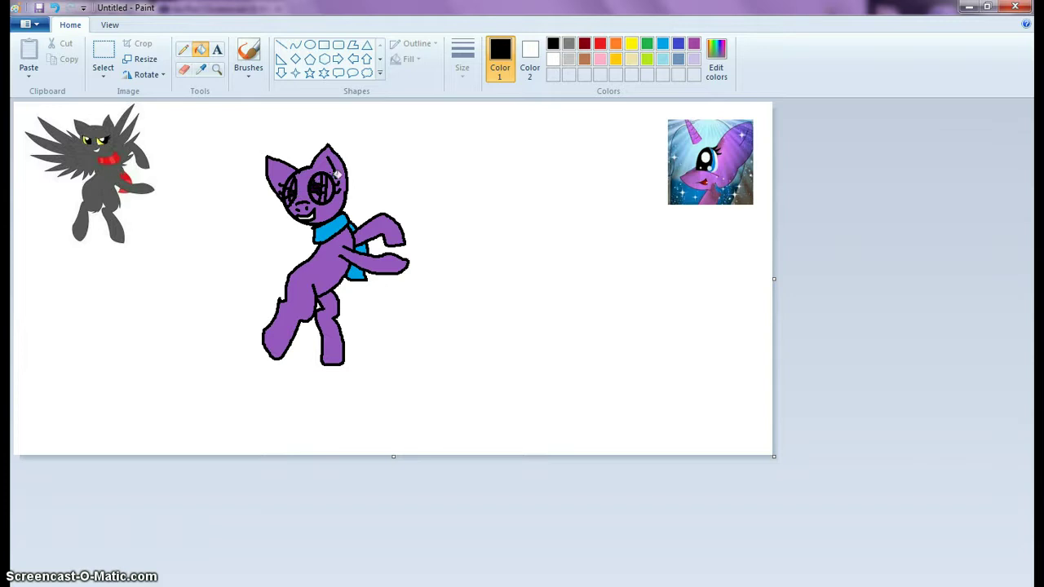
{"action": "left_click", "coordinate": [555, 59]}
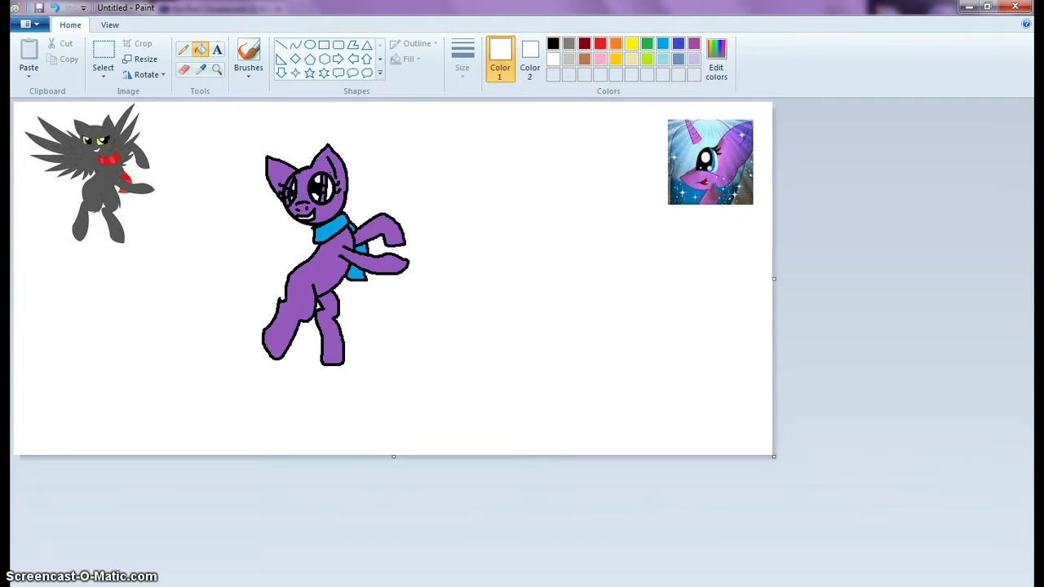
{"action": "left_click", "coordinate": [664, 46]}
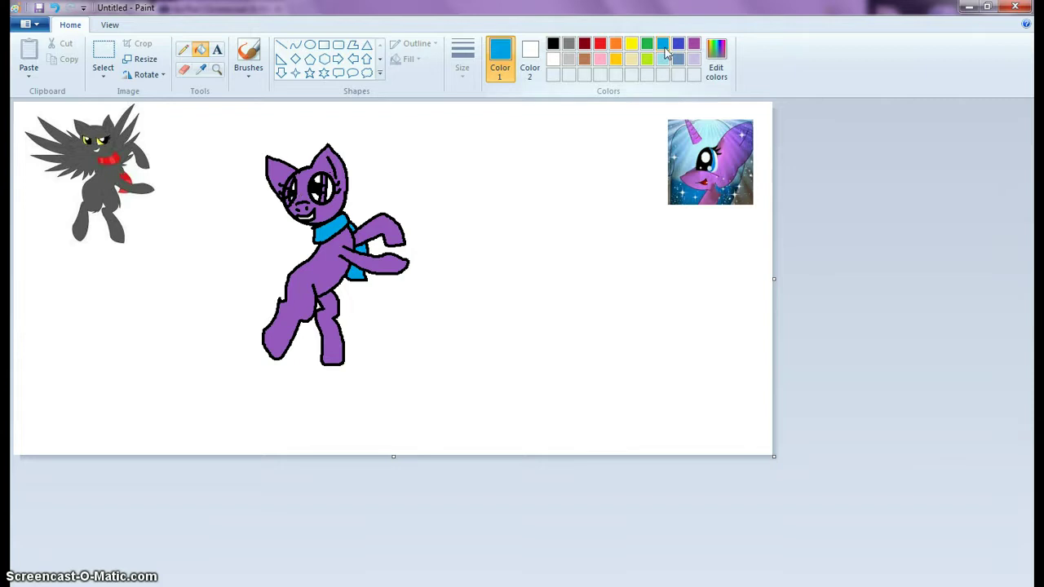
{"action": "left_click", "coordinate": [200, 69]}
{"action": "left_click", "coordinate": [719, 162]}
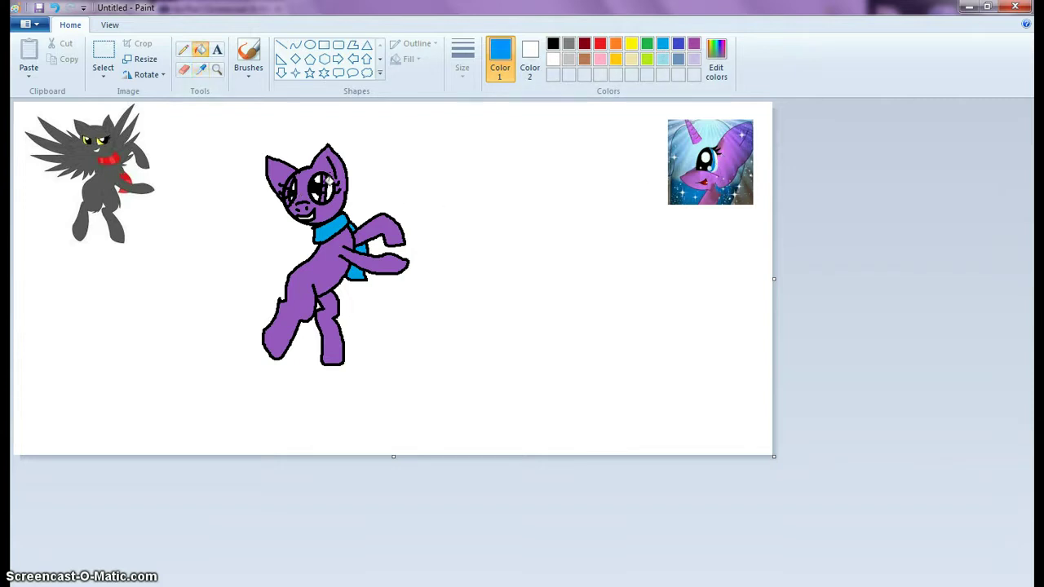
{"action": "left_click", "coordinate": [329, 186]}
{"action": "left_click", "coordinate": [288, 186]}
Draw a black wing outline with jagged feather tips extending from the scarf and back, undoing the first version and redrawing it
{"action": "left_click", "coordinate": [184, 49]}
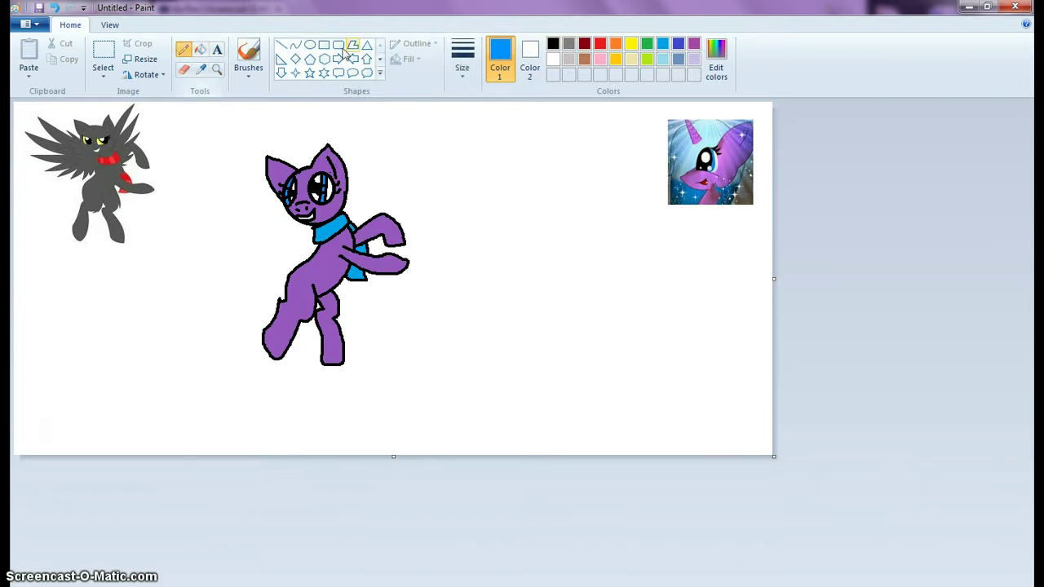
{"action": "left_click", "coordinate": [553, 44]}
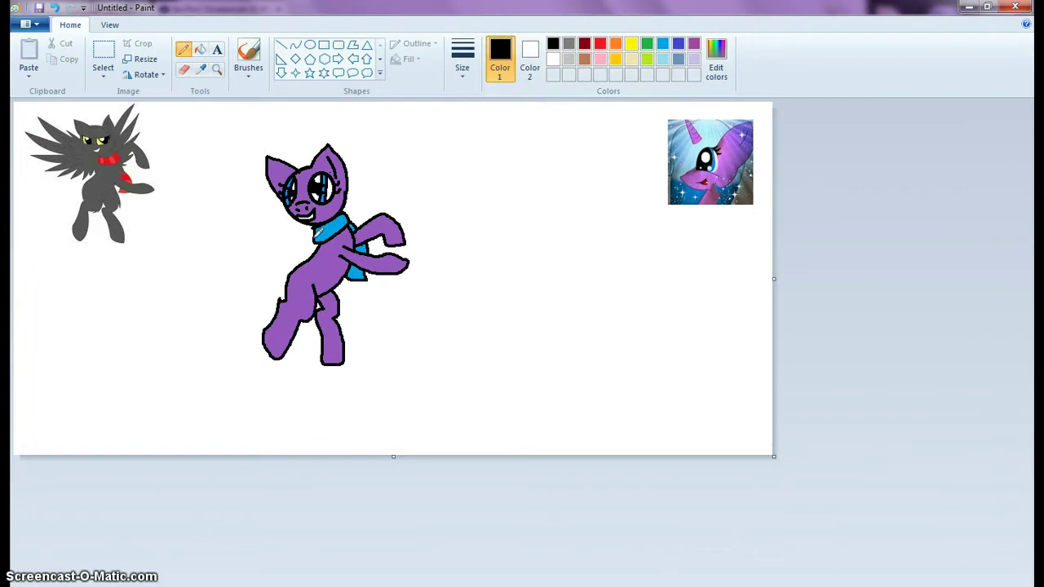
{"action": "mouse_move", "coordinate": [318, 231]}
{"action": "left_mouse_down"}
{"action": "mouse_move", "coordinate": [201, 177]}
{"action": "mouse_move", "coordinate": [208, 211]}
{"action": "mouse_move", "coordinate": [185, 216]}
{"action": "mouse_move", "coordinate": [235, 247]}
{"action": "mouse_move", "coordinate": [218, 260]}
{"action": "mouse_move", "coordinate": [318, 247]}
{"action": "left_mouse_up"}
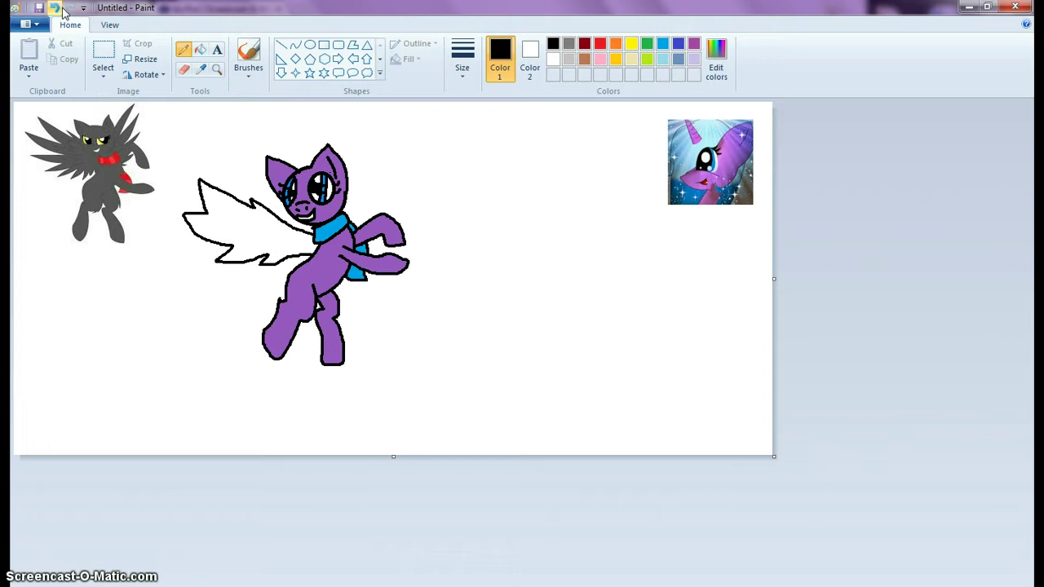
{"action": "left_click", "coordinate": [57, 8]}
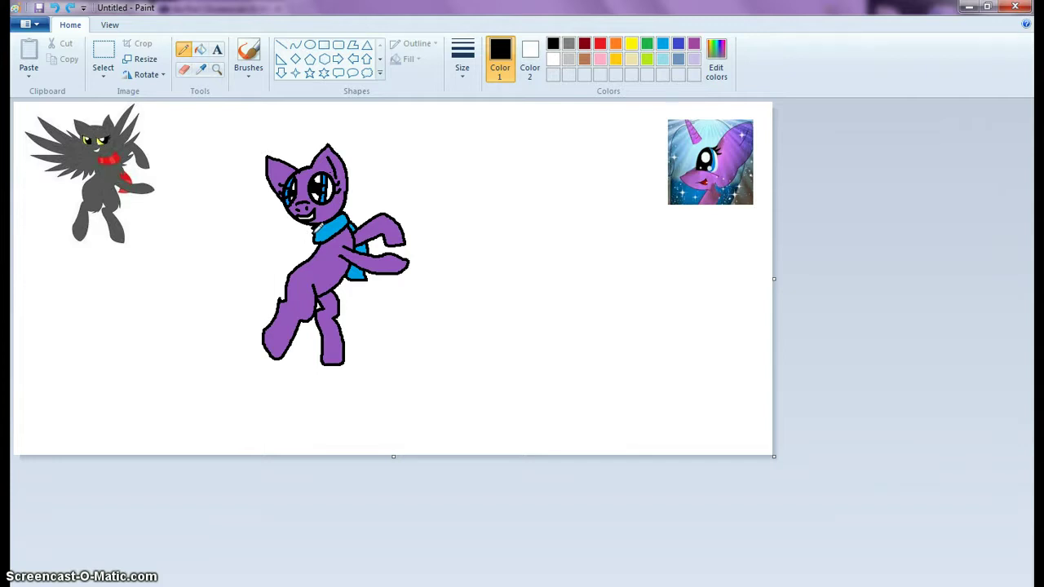
{"action": "mouse_move", "coordinate": [315, 229]}
{"action": "left_mouse_down"}
{"action": "mouse_move", "coordinate": [235, 232]}
{"action": "mouse_move", "coordinate": [194, 203]}
{"action": "mouse_move", "coordinate": [220, 270]}
{"action": "mouse_move", "coordinate": [269, 282]}
{"action": "mouse_move", "coordinate": [296, 253]}
{"action": "mouse_move", "coordinate": [283, 266]}
{"action": "mouse_move", "coordinate": [310, 247]}
{"action": "left_mouse_up"}
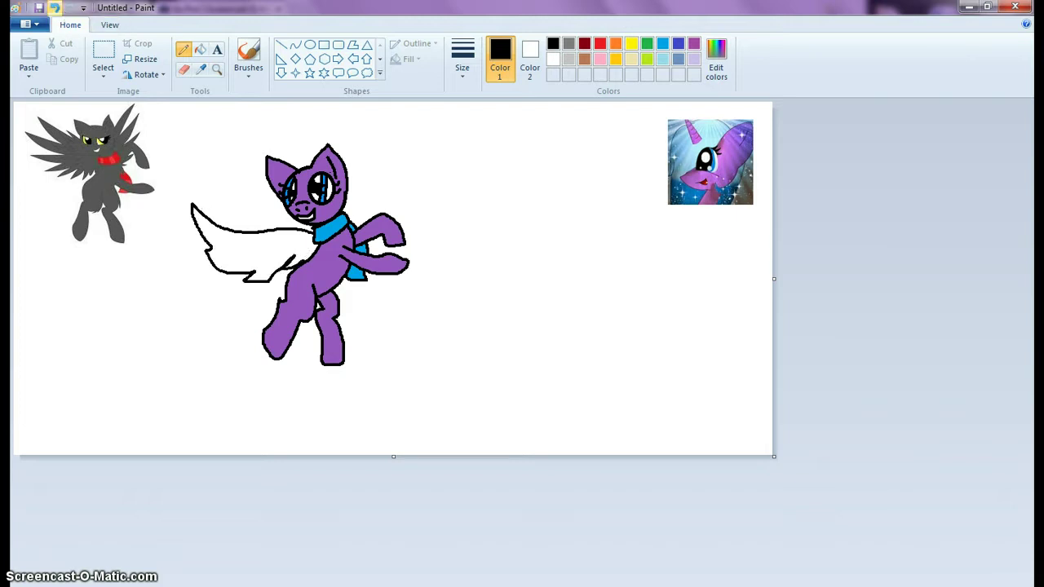
Undo the black wing outline, try another stroke from the scarf, and undo that attempt too
{"action": "left_click", "coordinate": [53, 7]}
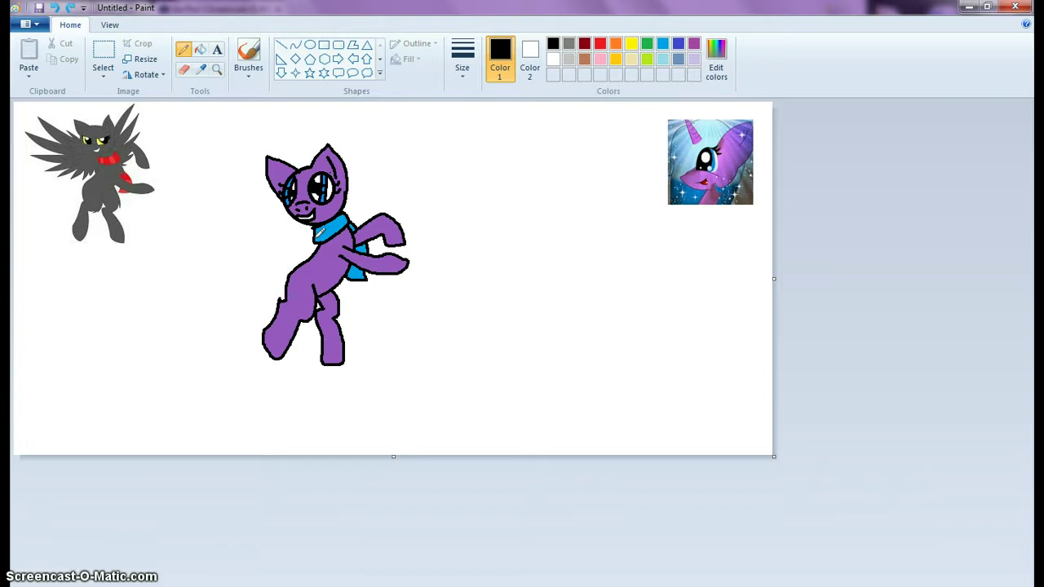
{"action": "left_click_drag", "start_coordinate": [314, 225], "coordinate": [278, 212]}
{"action": "left_click", "coordinate": [54, 7]}
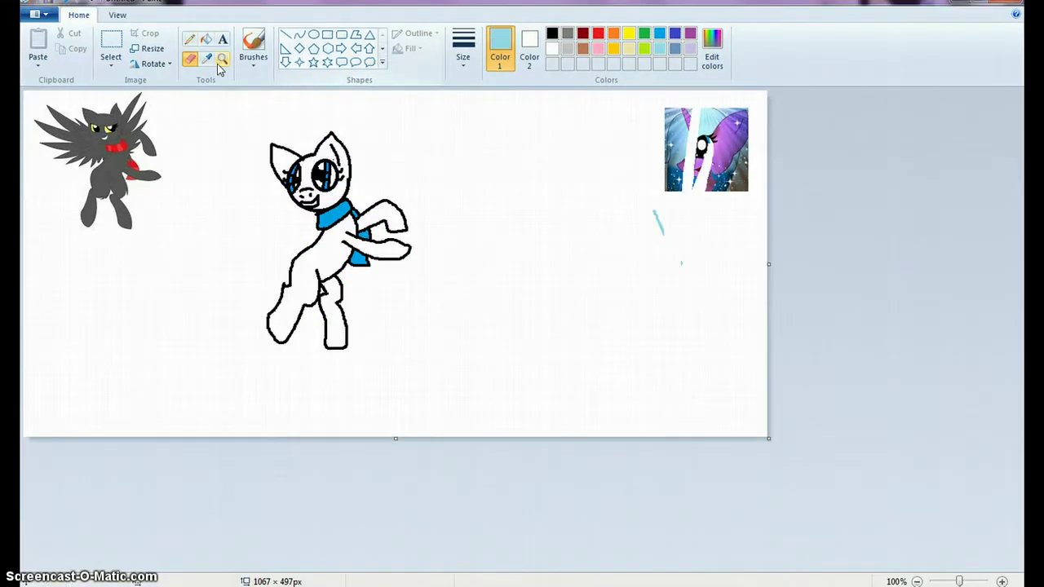
Fill the pony's body, legs, head and ears with the purple sampled from the reference picture's ear
{"action": "left_click", "coordinate": [722, 135]}
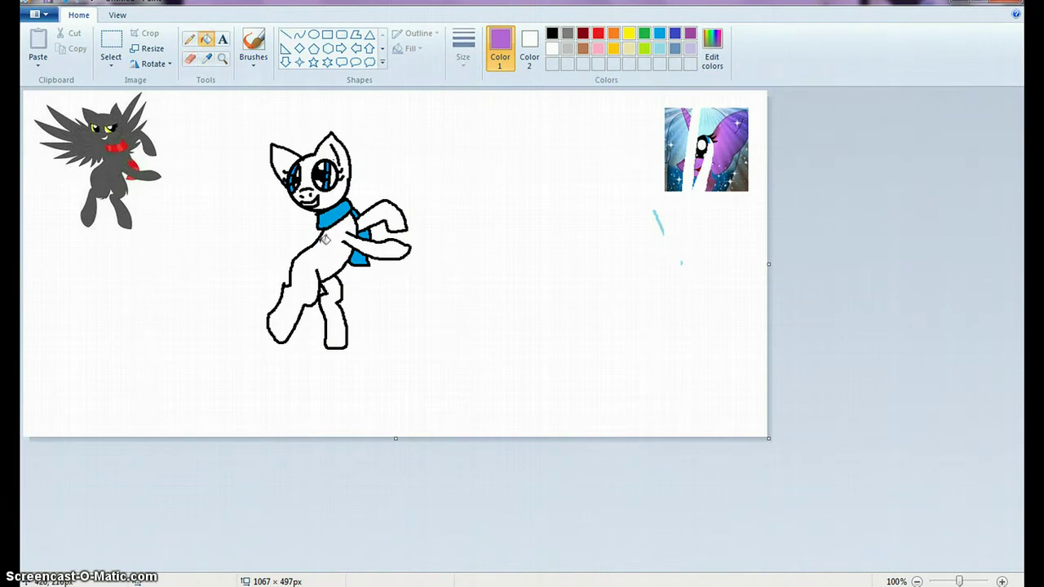
{"action": "left_click", "coordinate": [324, 239]}
{"action": "left_click", "coordinate": [341, 309]}
{"action": "left_click", "coordinate": [366, 223]}
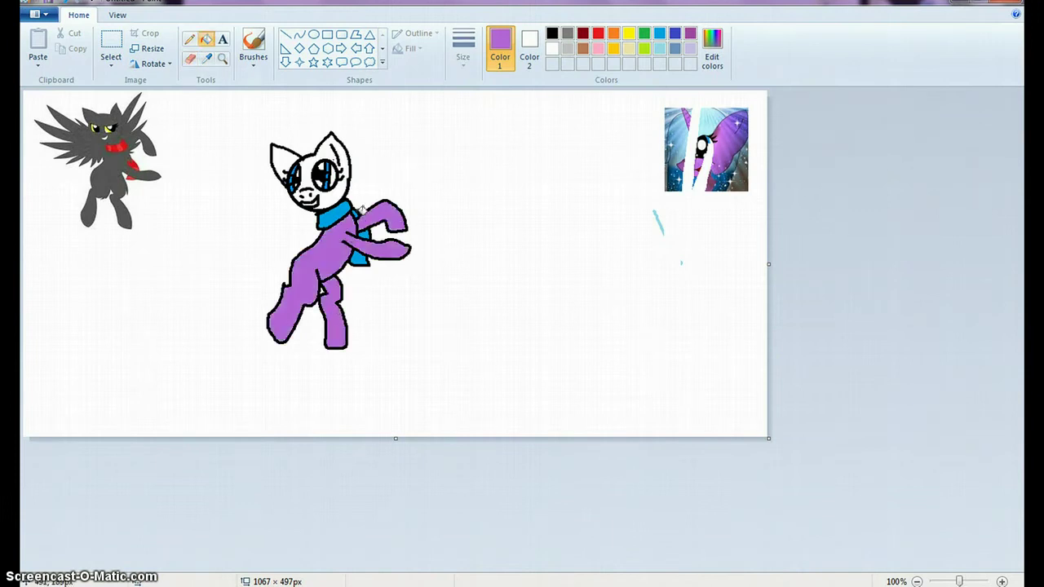
{"action": "left_click", "coordinate": [335, 187]}
{"action": "left_click", "coordinate": [292, 156]}
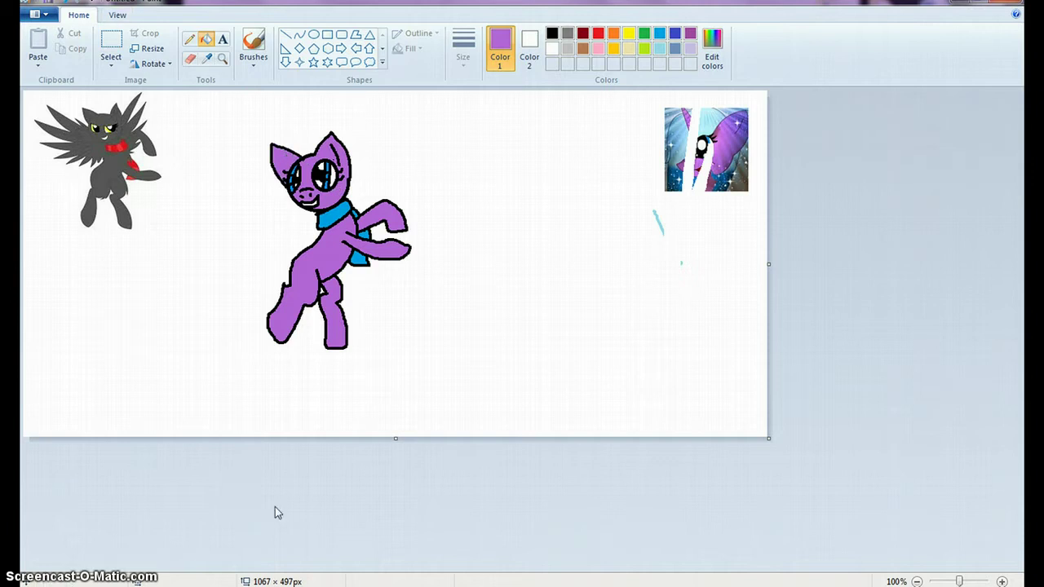
Draw black outlines of two small feathered wings with inner feather layers on both sides of the body, undoing the oversized first attempt
{"action": "left_click", "coordinate": [189, 39]}
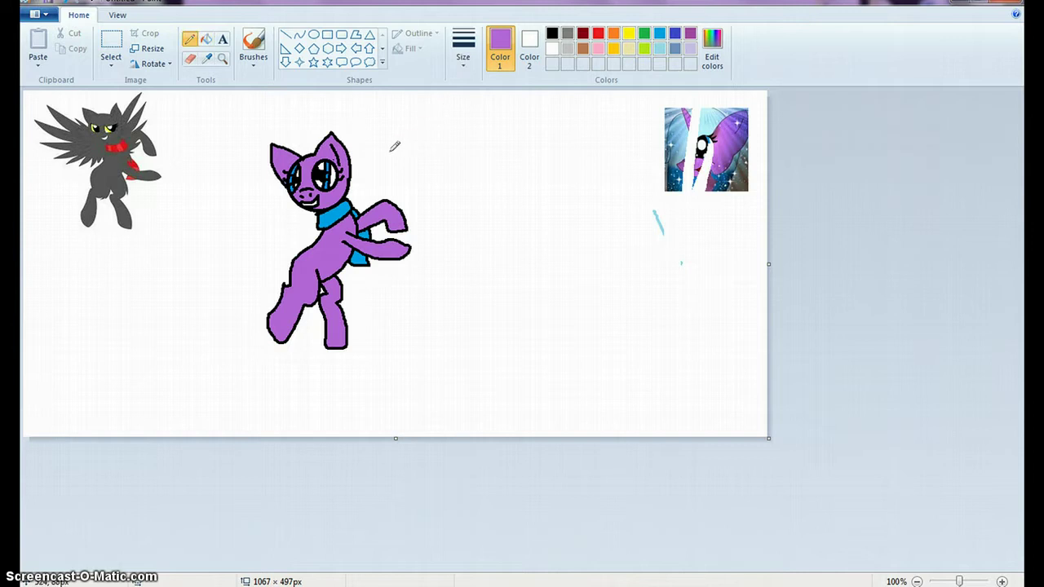
{"action": "left_click", "coordinate": [556, 33]}
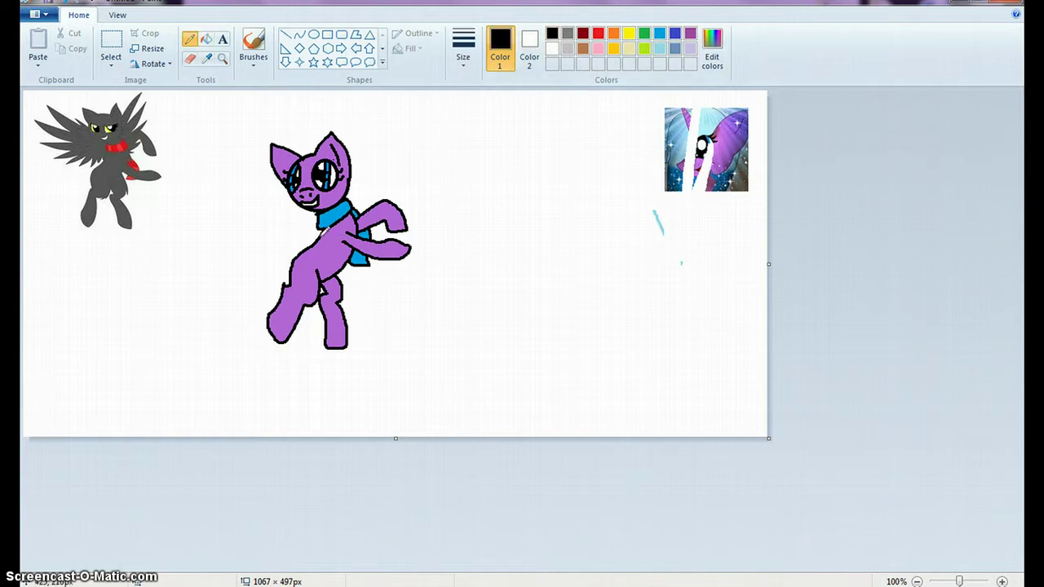
{"action": "mouse_move", "coordinate": [322, 233]}
{"action": "left_mouse_down"}
{"action": "mouse_move", "coordinate": [256, 168]}
{"action": "mouse_move", "coordinate": [253, 178]}
{"action": "mouse_move", "coordinate": [224, 135]}
{"action": "mouse_move", "coordinate": [215, 165]}
{"action": "mouse_move", "coordinate": [194, 156]}
{"action": "mouse_move", "coordinate": [223, 225]}
{"action": "mouse_move", "coordinate": [253, 243]}
{"action": "mouse_move", "coordinate": [320, 242]}
{"action": "left_mouse_up"}
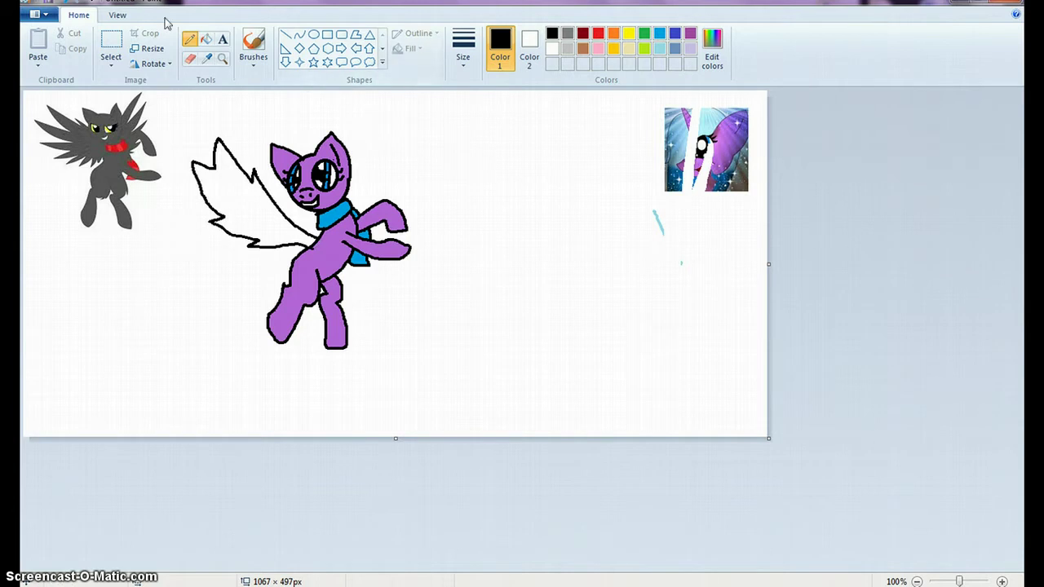
{"action": "left_click", "coordinate": [60, 3]}
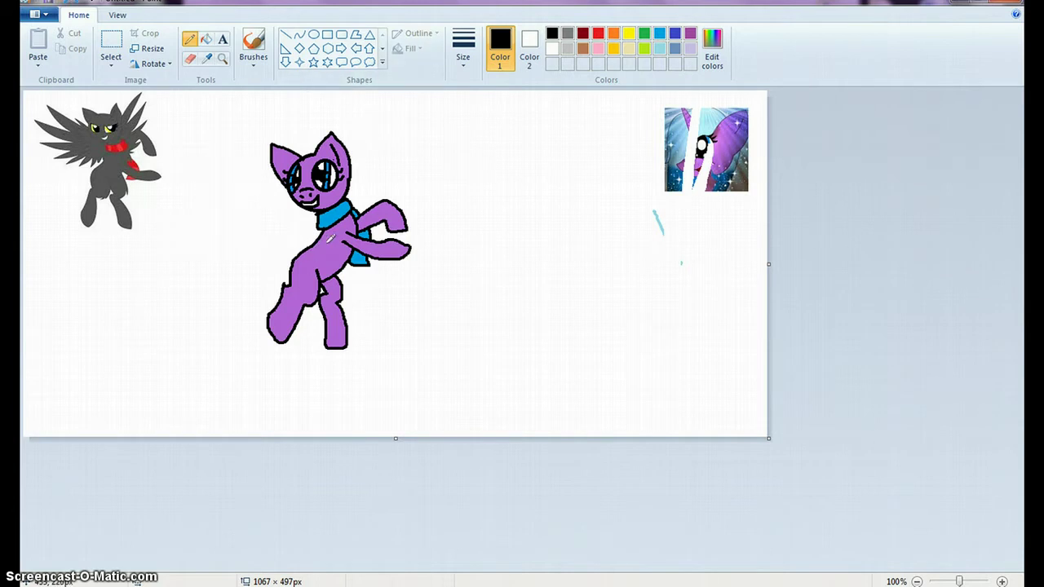
{"action": "mouse_move", "coordinate": [324, 236]}
{"action": "left_mouse_down"}
{"action": "mouse_move", "coordinate": [287, 191]}
{"action": "mouse_move", "coordinate": [254, 170]}
{"action": "mouse_move", "coordinate": [263, 198]}
{"action": "mouse_move", "coordinate": [250, 202]}
{"action": "mouse_move", "coordinate": [299, 250]}
{"action": "left_mouse_up"}
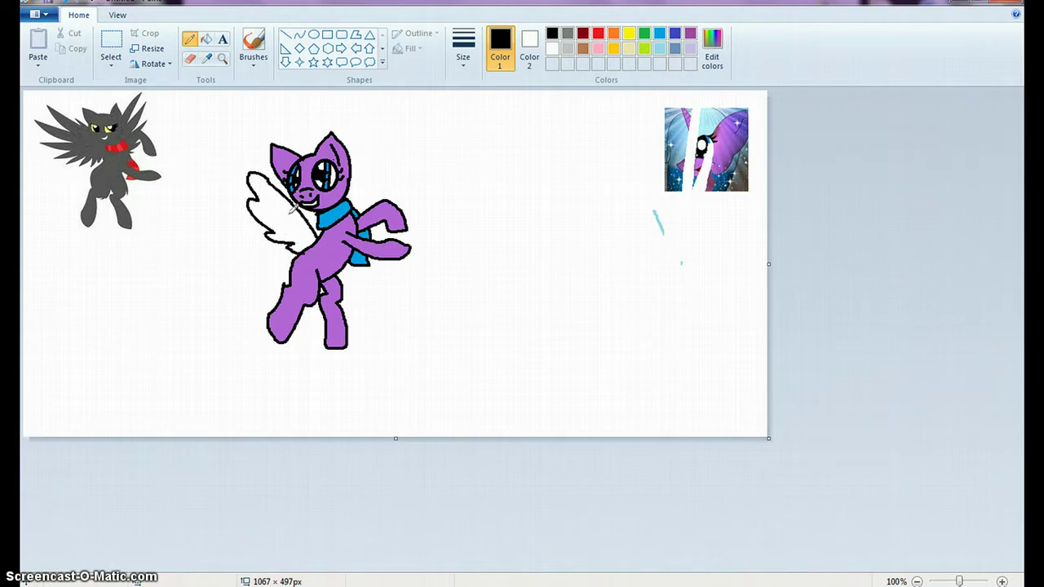
{"action": "mouse_move", "coordinate": [289, 197]}
{"action": "left_mouse_down"}
{"action": "mouse_move", "coordinate": [279, 196]}
{"action": "mouse_move", "coordinate": [298, 235]}
{"action": "left_mouse_up"}
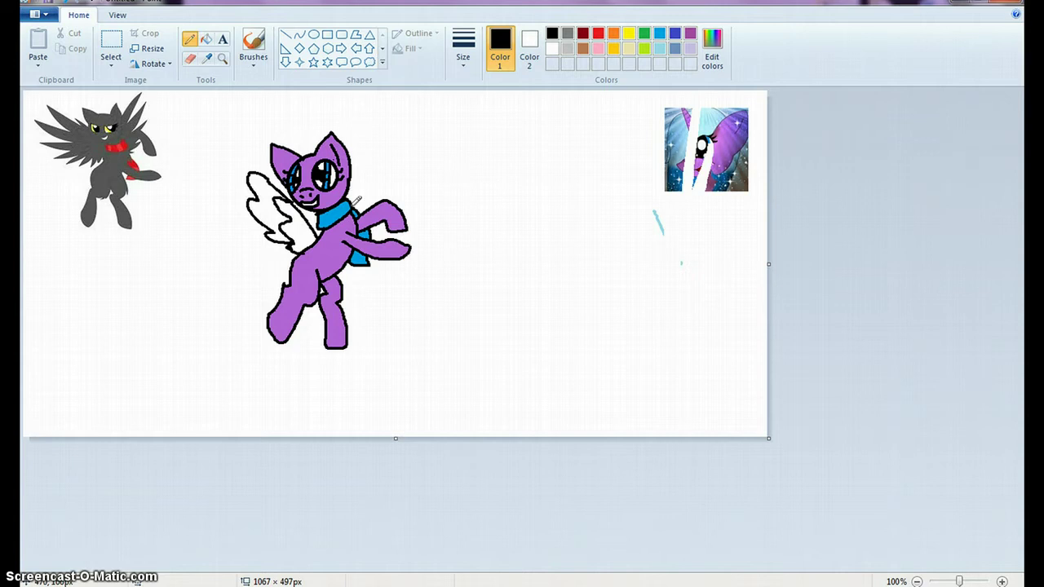
{"action": "mouse_move", "coordinate": [357, 201]}
{"action": "left_mouse_down"}
{"action": "mouse_move", "coordinate": [392, 160]}
{"action": "mouse_move", "coordinate": [391, 182]}
{"action": "left_mouse_up"}
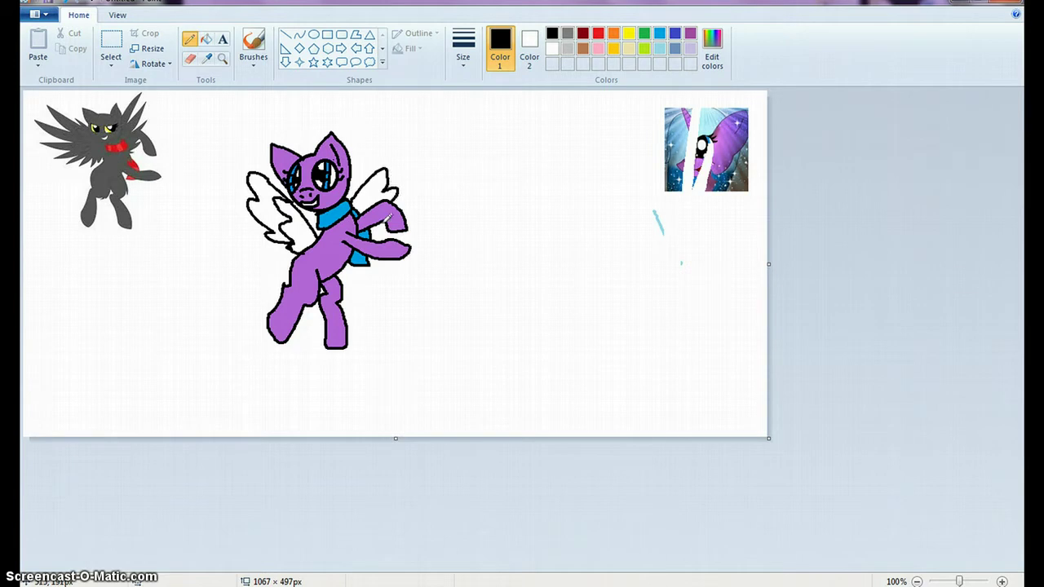
{"action": "left_click_drag", "start_coordinate": [389, 215], "coordinate": [376, 239]}
Fill the wings' outer feathers with light blue sampled from the reference picture's mane and the inner feathers with the body's purple
{"action": "left_click", "coordinate": [205, 63]}
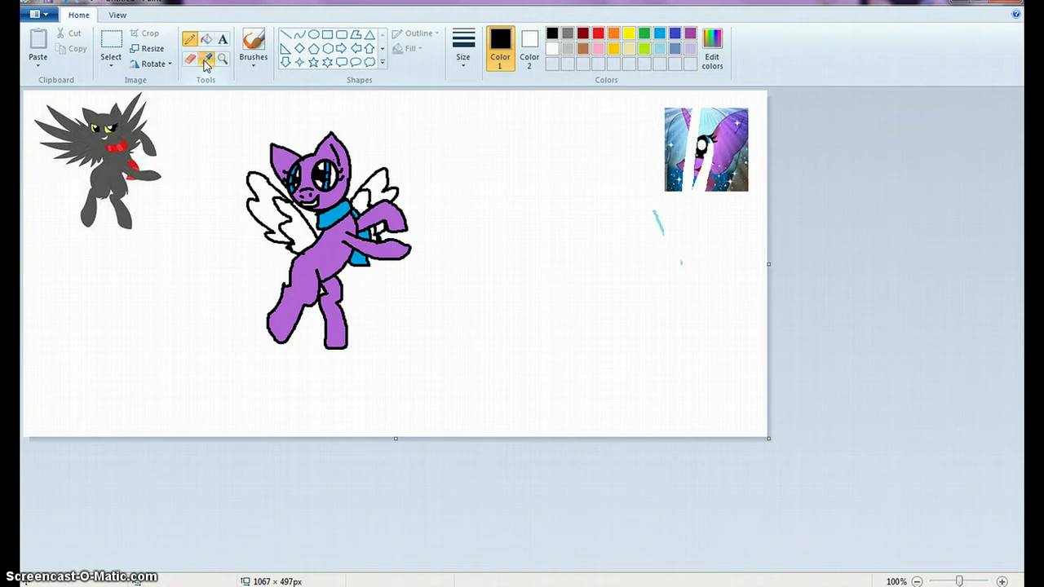
{"action": "left_click", "coordinate": [716, 119]}
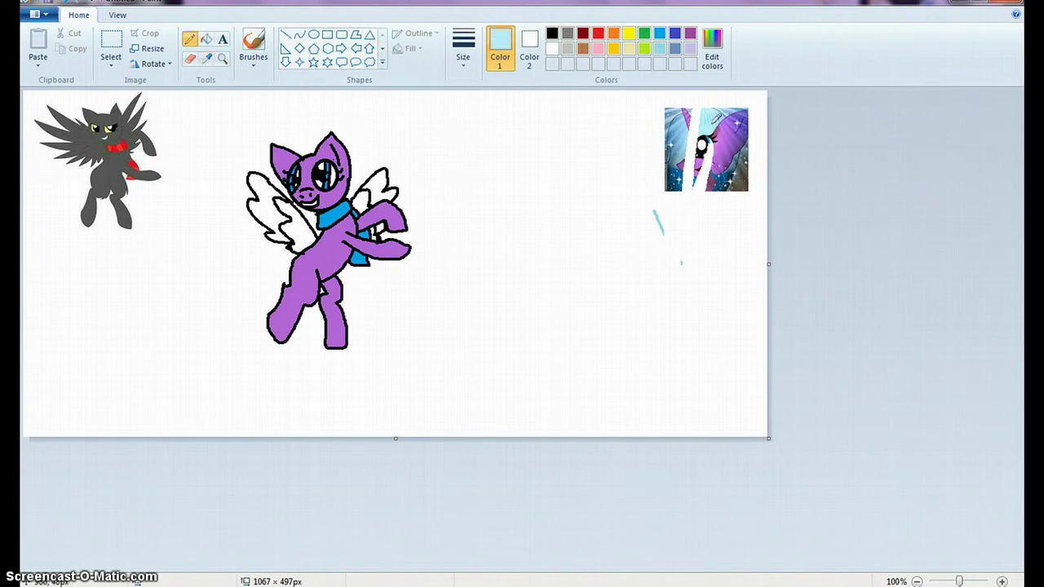
{"action": "left_click", "coordinate": [205, 38]}
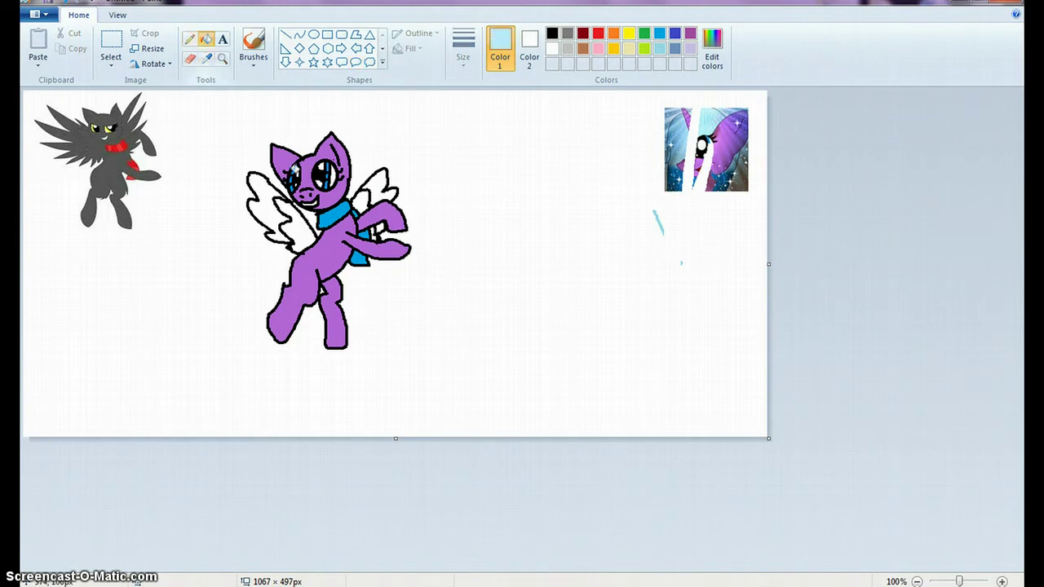
{"action": "left_click", "coordinate": [266, 206]}
{"action": "left_click", "coordinate": [385, 183]}
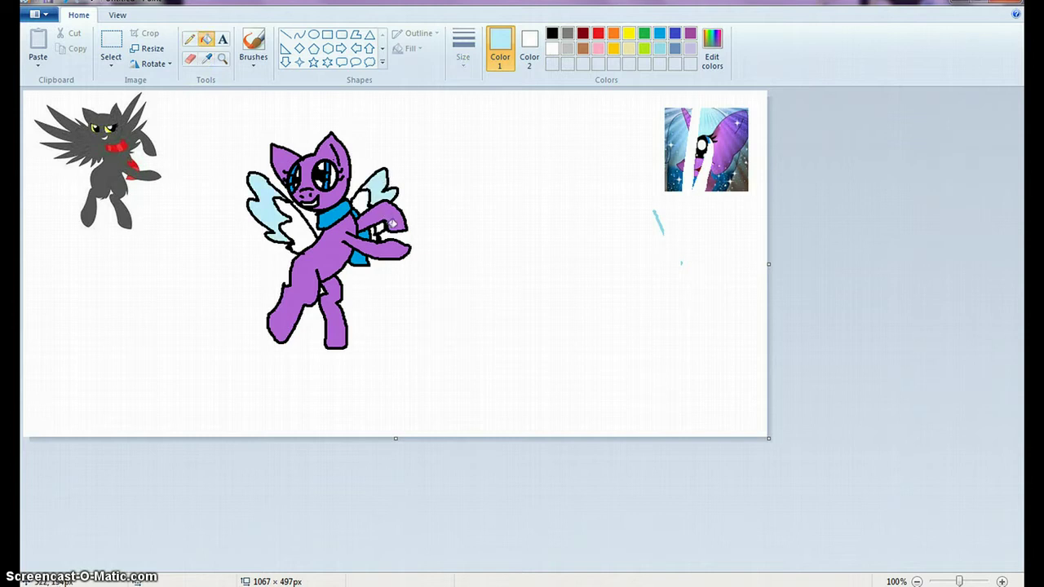
{"action": "left_click", "coordinate": [206, 58]}
{"action": "left_click", "coordinate": [326, 255]}
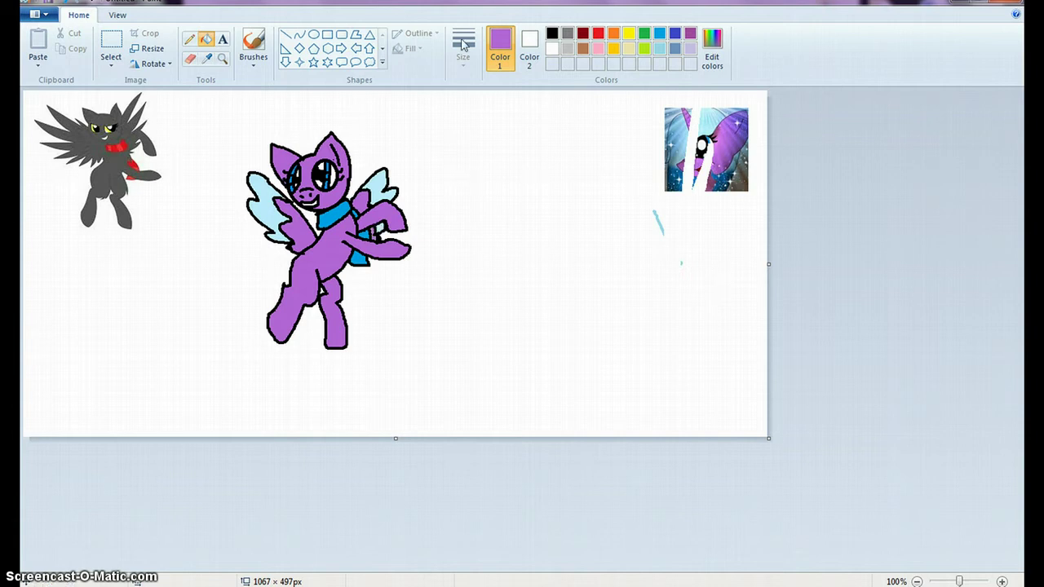
{"action": "left_click", "coordinate": [189, 38]}
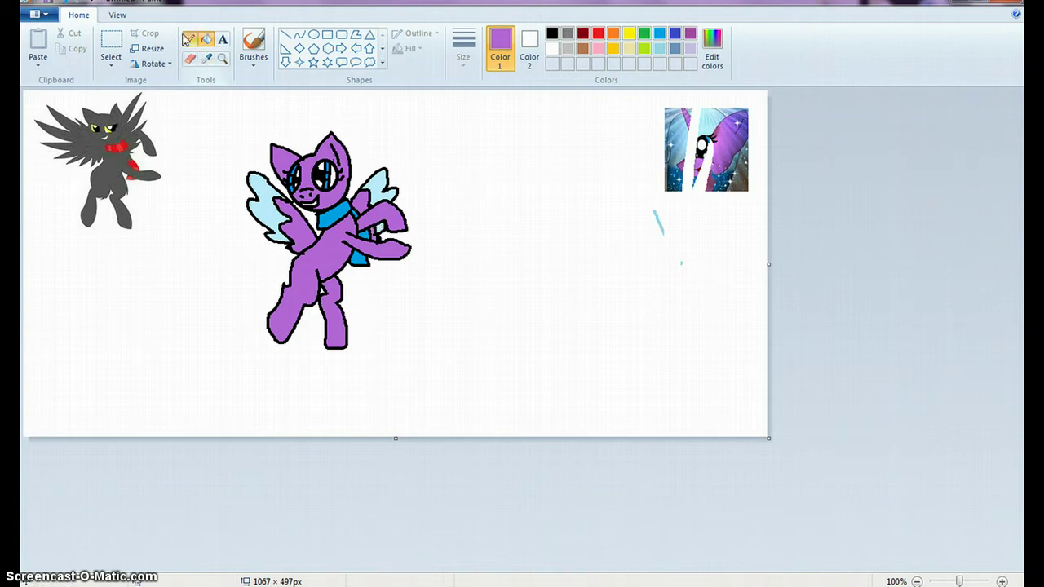
{"action": "left_click", "coordinate": [552, 34]}
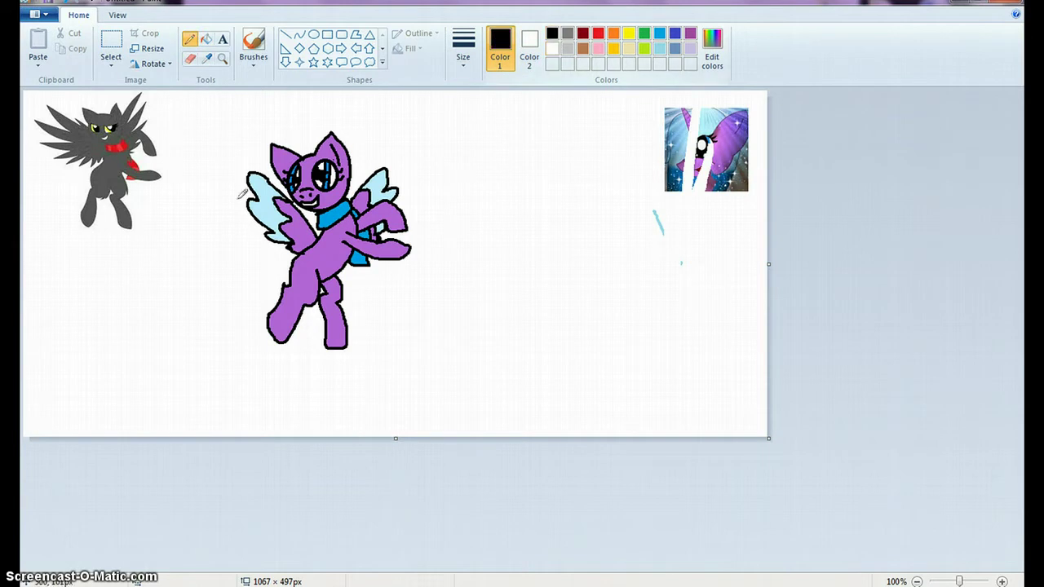
{"action": "mouse_move", "coordinate": [314, 147]}
{"action": "left_mouse_down"}
{"action": "mouse_move", "coordinate": [307, 133]}
{"action": "mouse_move", "coordinate": [317, 137]}
{"action": "left_mouse_up"}
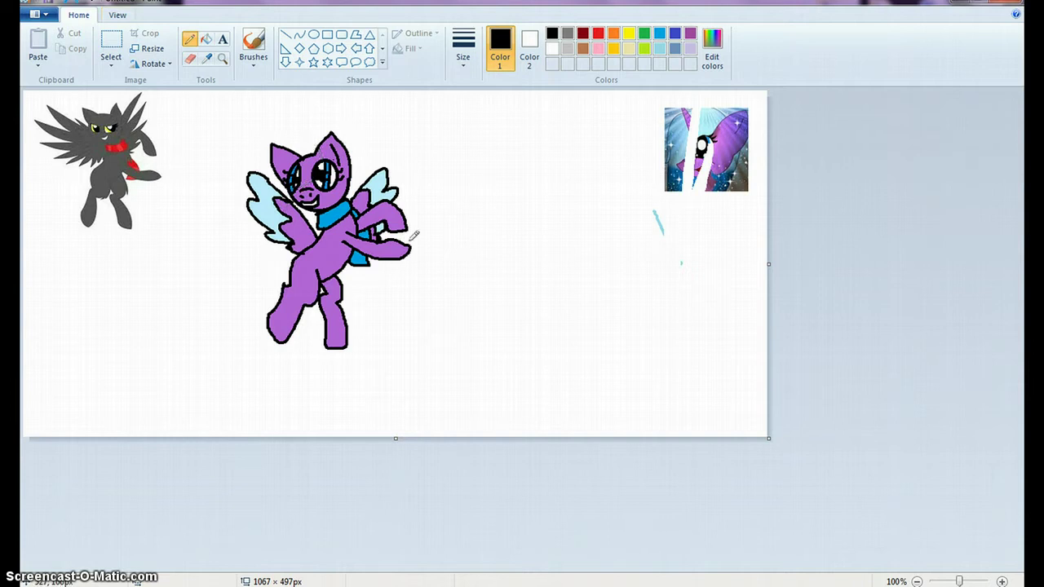
{"action": "left_click_drag", "start_coordinate": [325, 160], "coordinate": [328, 171]}
Outline the mane in the wing's light blue, with a fringe over one eye, hair behind the wing and a lock beside the neck
{"action": "left_click", "coordinate": [207, 58]}
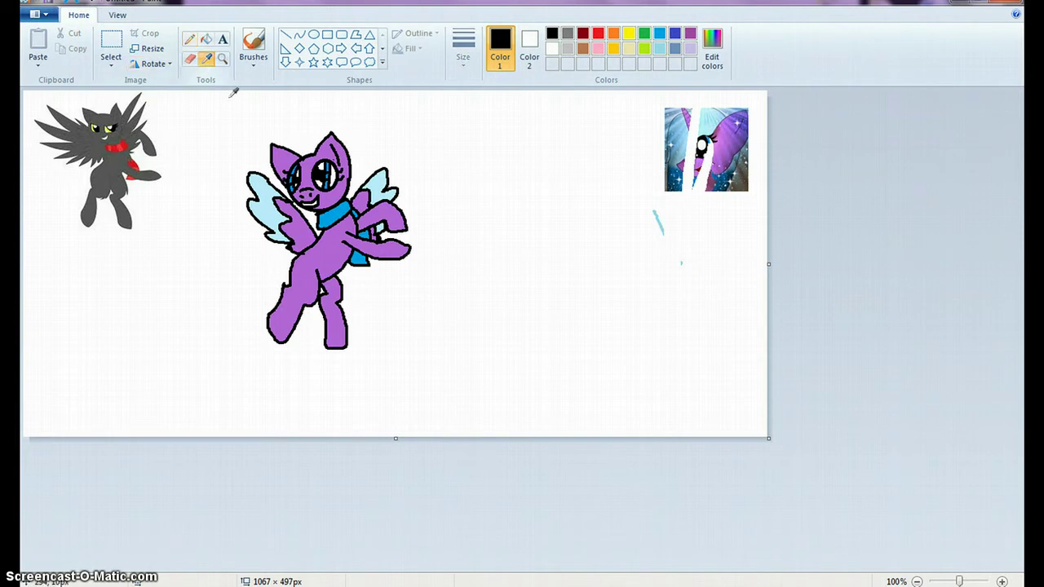
{"action": "left_click", "coordinate": [272, 188]}
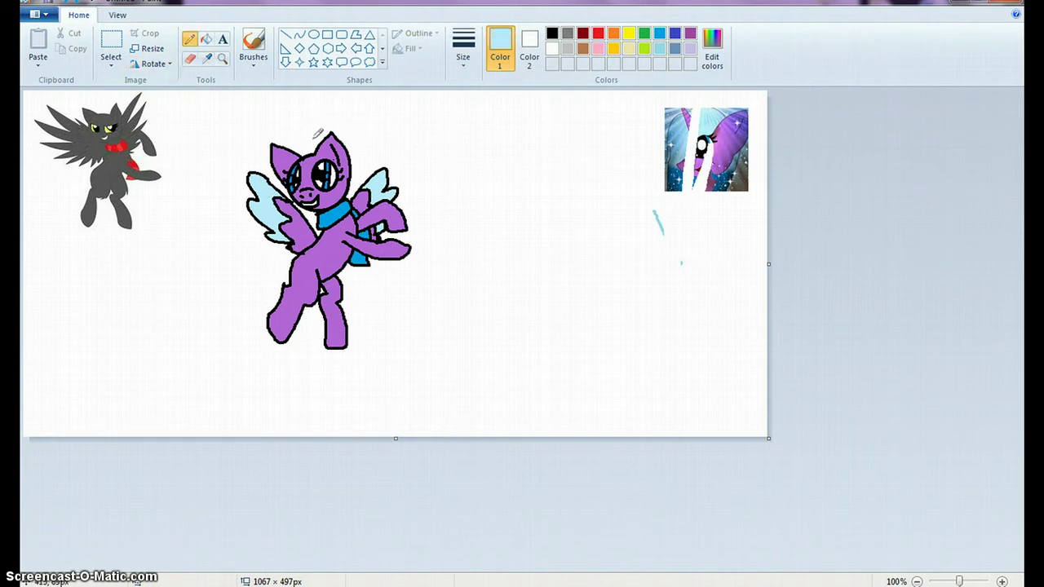
{"action": "mouse_move", "coordinate": [312, 130]}
{"action": "left_mouse_down"}
{"action": "mouse_move", "coordinate": [330, 162]}
{"action": "mouse_move", "coordinate": [291, 210]}
{"action": "mouse_move", "coordinate": [291, 232]}
{"action": "left_mouse_up"}
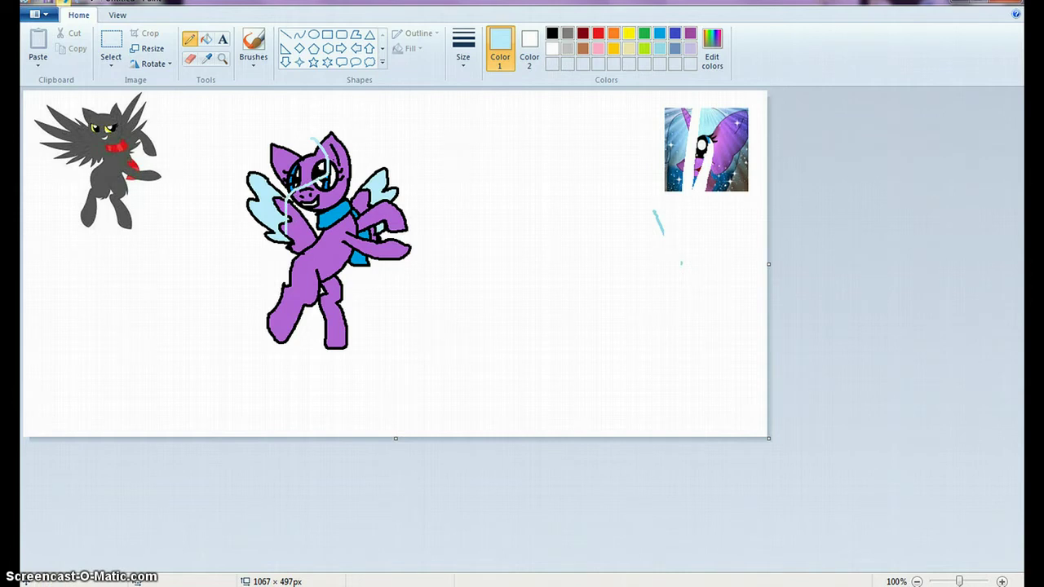
{"action": "key", "text": "ctrl+z"}
{"action": "key", "text": "ctrl+z"}
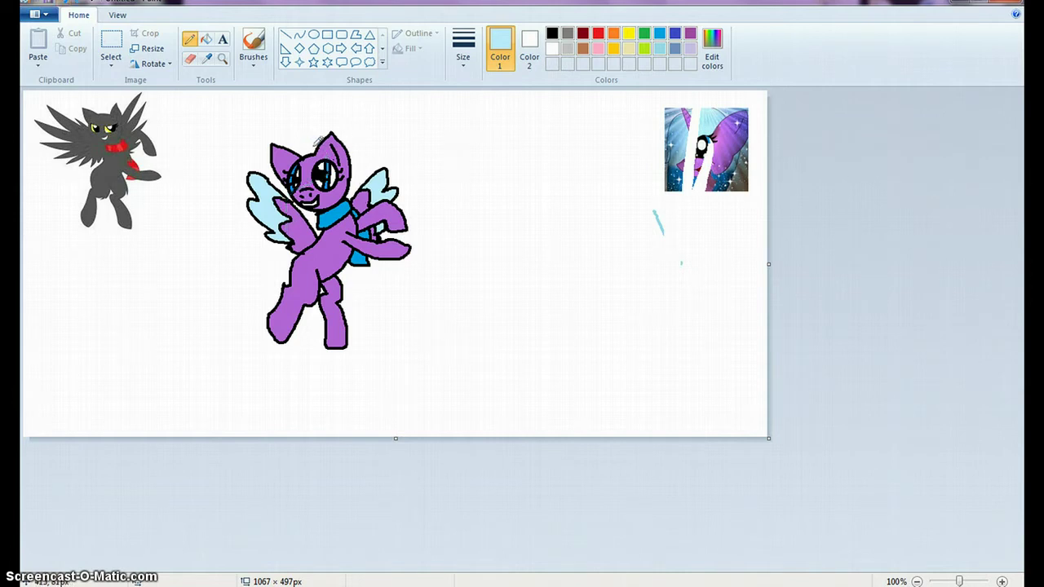
{"action": "mouse_move", "coordinate": [315, 140]}
{"action": "left_mouse_down"}
{"action": "mouse_move", "coordinate": [330, 150]}
{"action": "mouse_move", "coordinate": [298, 186]}
{"action": "left_mouse_up"}
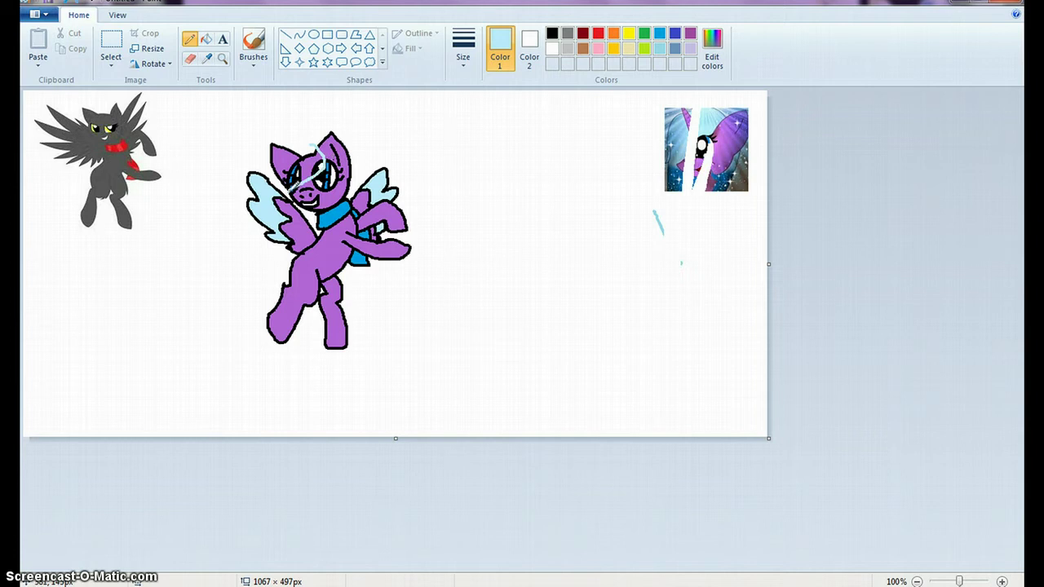
{"action": "left_click_drag", "start_coordinate": [319, 139], "coordinate": [285, 147]}
{"action": "mouse_move", "coordinate": [266, 220]}
{"action": "left_mouse_down"}
{"action": "mouse_move", "coordinate": [266, 266]}
{"action": "mouse_move", "coordinate": [280, 281]}
{"action": "left_mouse_up"}
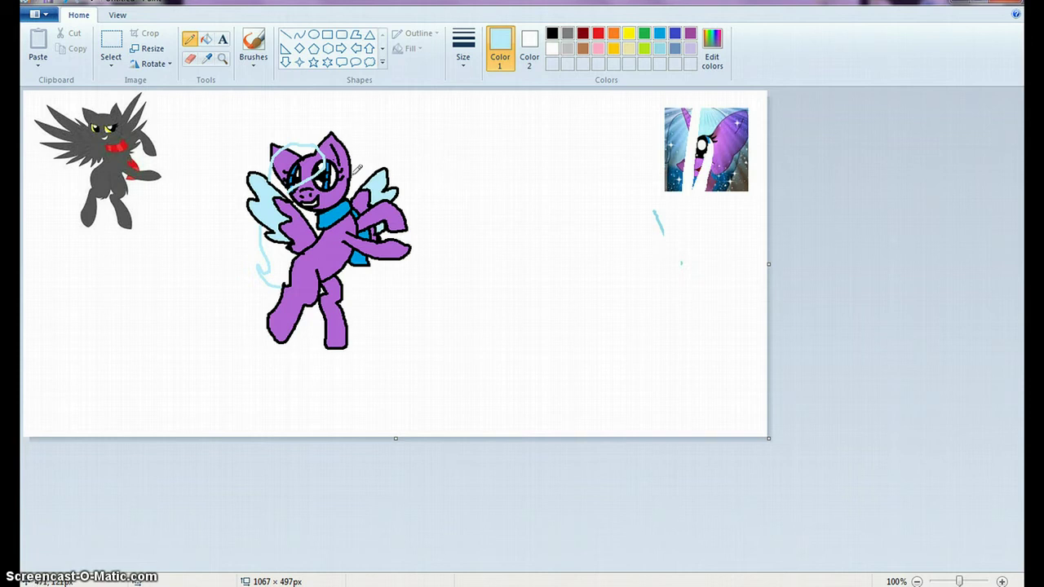
{"action": "mouse_move", "coordinate": [356, 169]}
{"action": "left_mouse_down"}
{"action": "mouse_move", "coordinate": [347, 216]}
{"action": "mouse_move", "coordinate": [336, 214]}
{"action": "mouse_move", "coordinate": [340, 175]}
{"action": "left_mouse_up"}
Fill the fringe, the hair behind the wing and the neck lock with the same light blue
{"action": "left_click", "coordinate": [208, 40]}
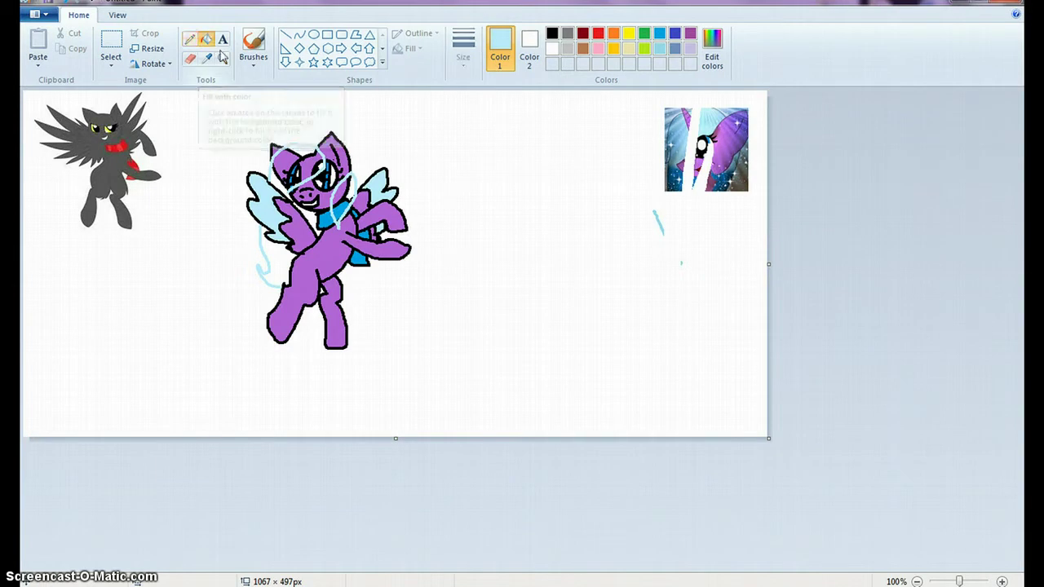
{"action": "left_click", "coordinate": [295, 167]}
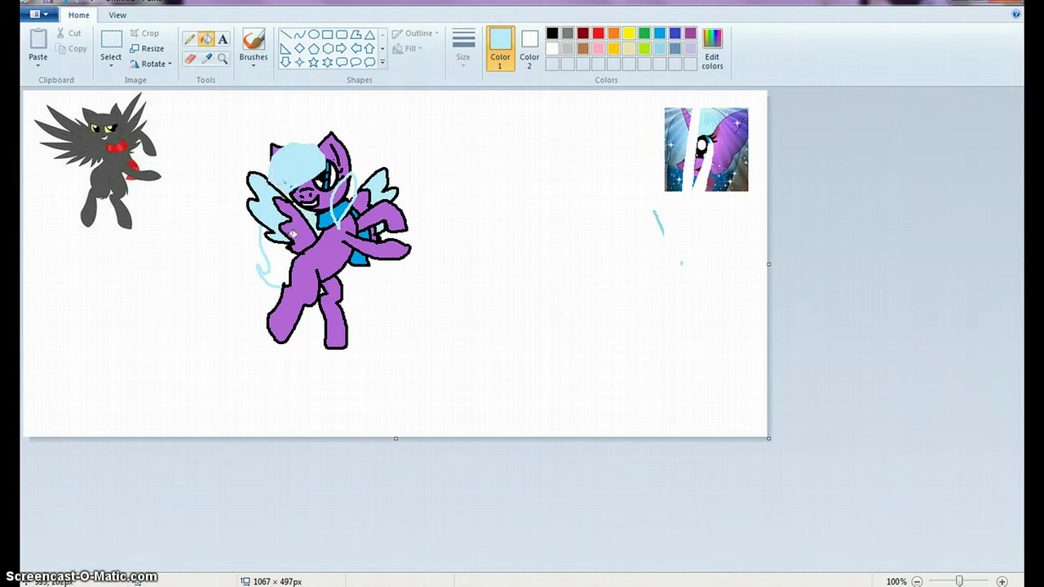
{"action": "left_click", "coordinate": [278, 254]}
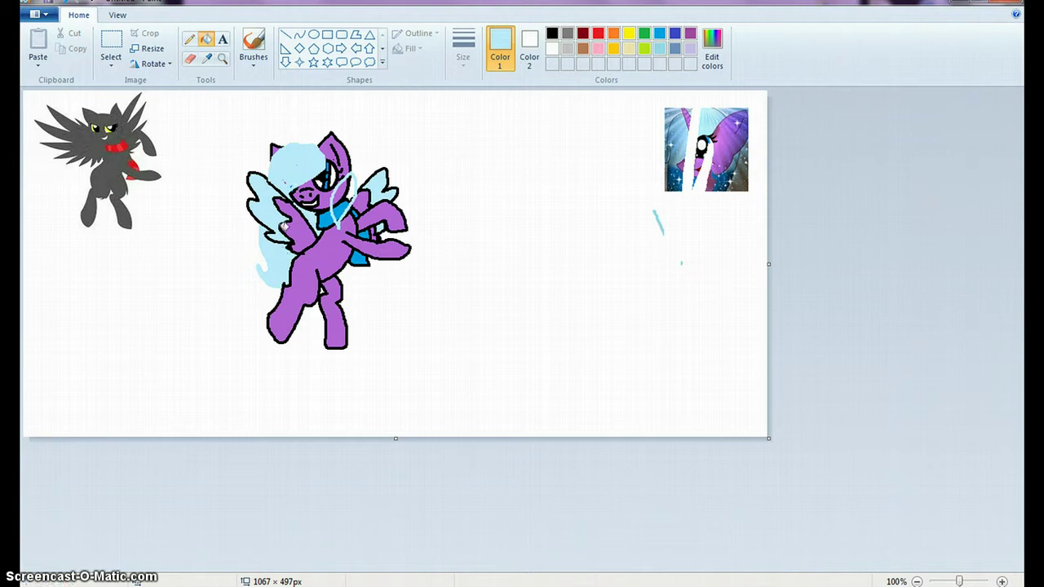
{"action": "left_click", "coordinate": [189, 38]}
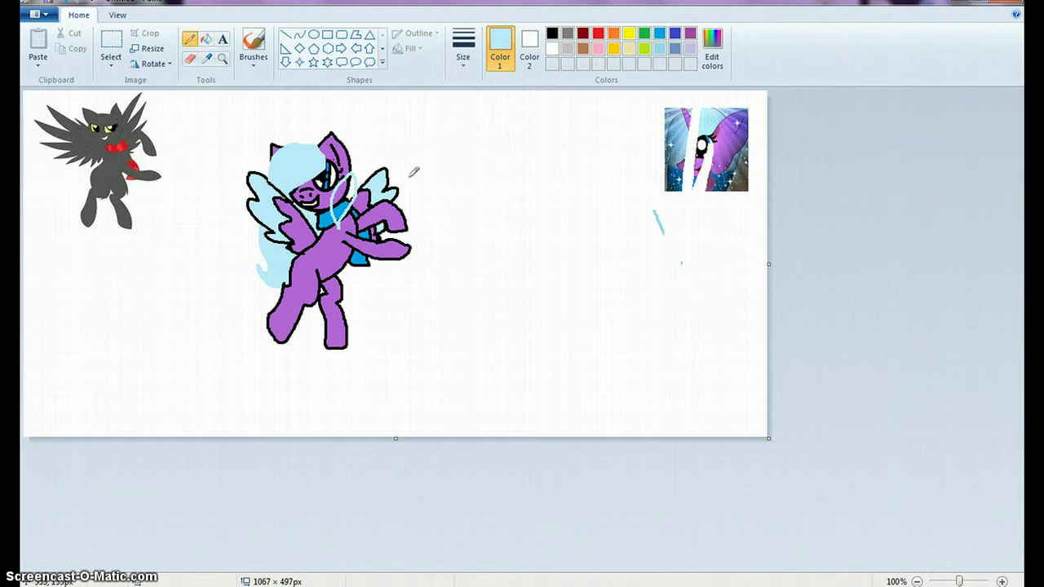
{"action": "left_click", "coordinate": [206, 39]}
{"action": "left_click", "coordinate": [350, 195]}
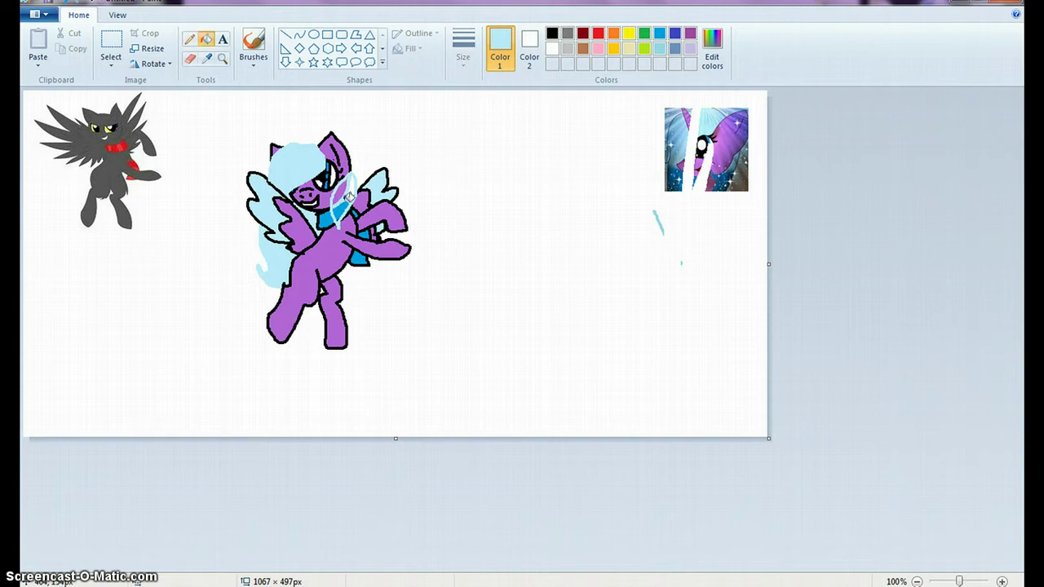
{"action": "left_click", "coordinate": [346, 194]}
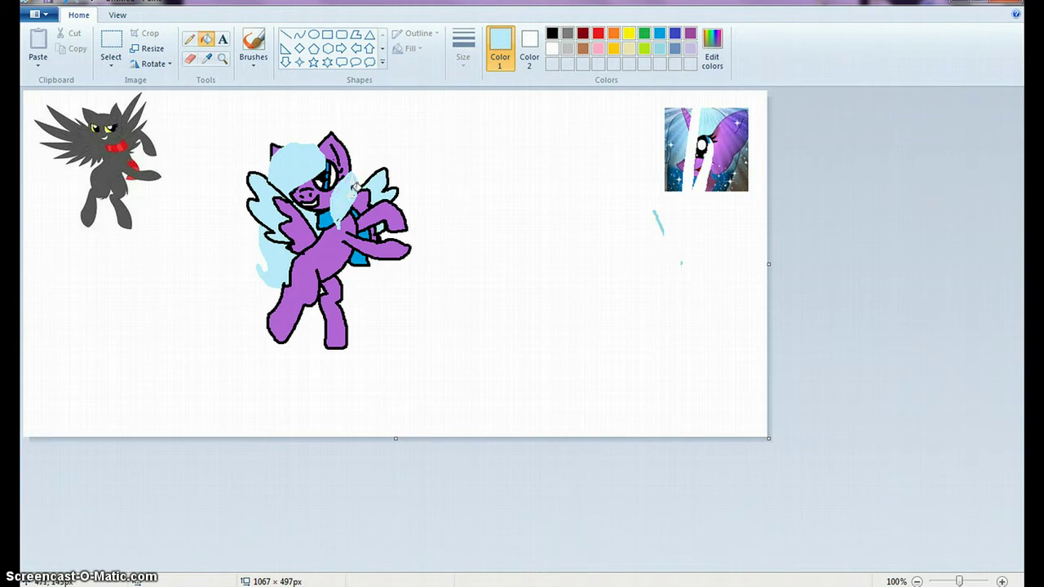
Outline a long wavy tail behind the hind leg in the mane's light blue, undoing the first trial fill
{"action": "left_click", "coordinate": [189, 38]}
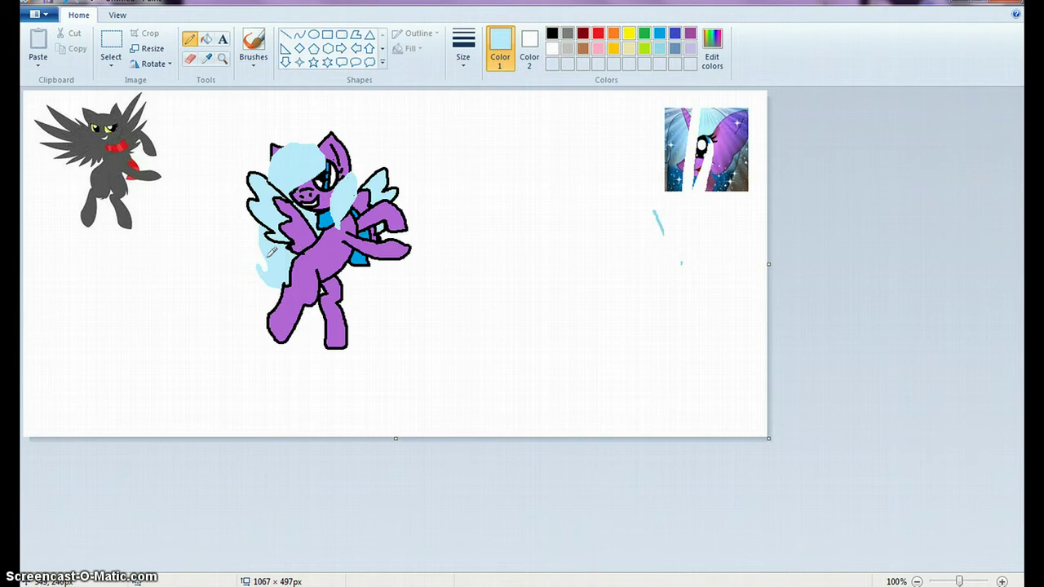
{"action": "mouse_move", "coordinate": [271, 251]}
{"action": "left_mouse_down"}
{"action": "mouse_move", "coordinate": [241, 288]}
{"action": "mouse_move", "coordinate": [250, 385]}
{"action": "mouse_move", "coordinate": [248, 395]}
{"action": "mouse_move", "coordinate": [237, 388]}
{"action": "mouse_move", "coordinate": [241, 399]}
{"action": "mouse_move", "coordinate": [279, 399]}
{"action": "mouse_move", "coordinate": [300, 383]}
{"action": "mouse_move", "coordinate": [302, 320]}
{"action": "left_mouse_up"}
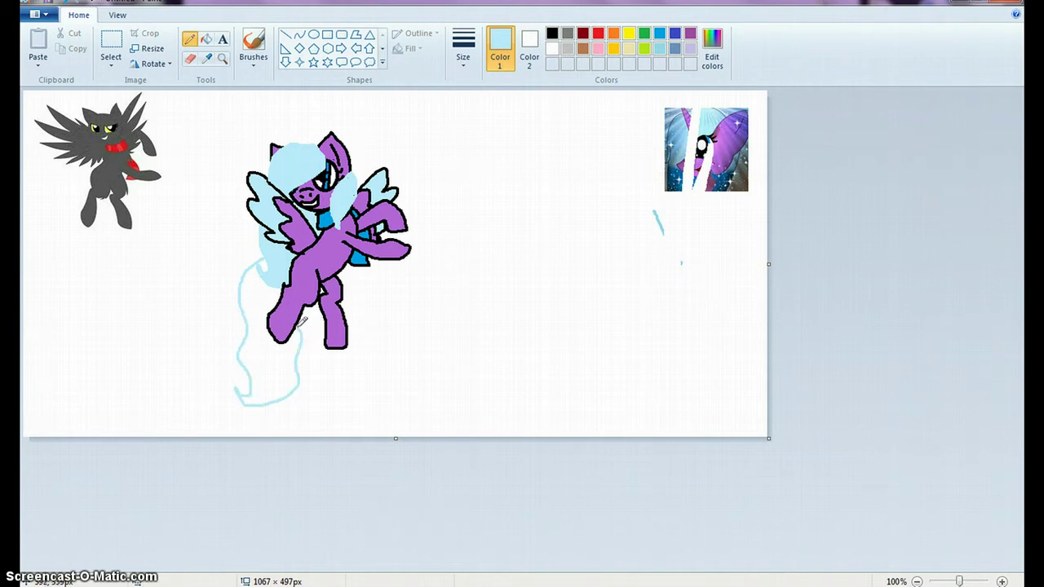
{"action": "left_click", "coordinate": [206, 38]}
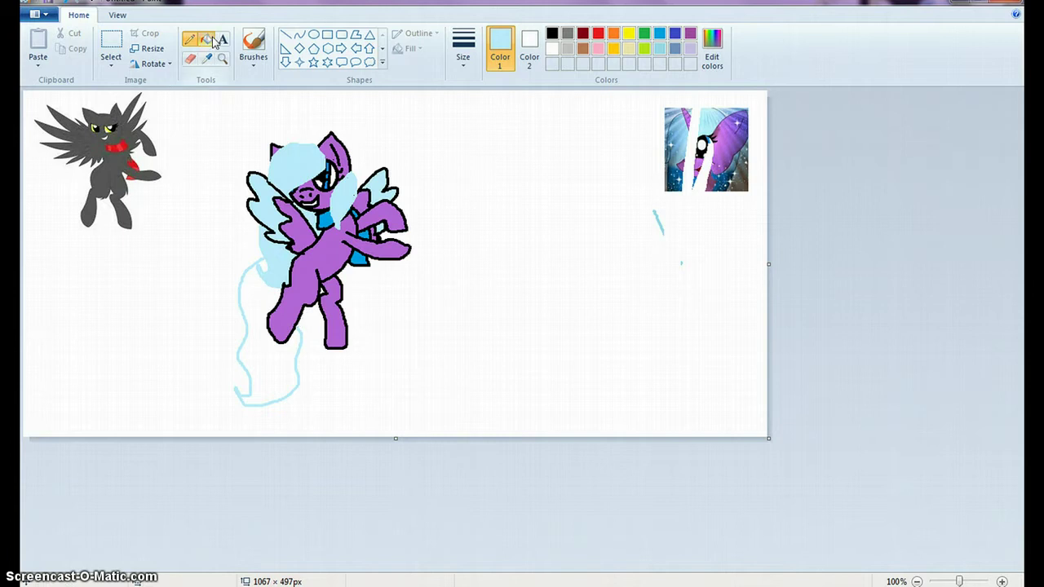
{"action": "left_click", "coordinate": [268, 359]}
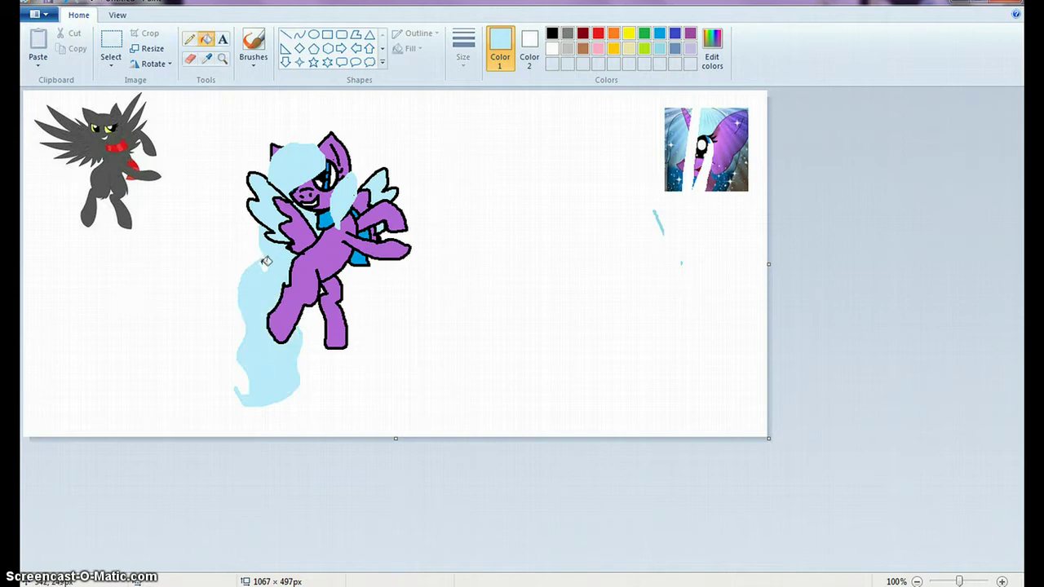
{"action": "left_click", "coordinate": [64, 2]}
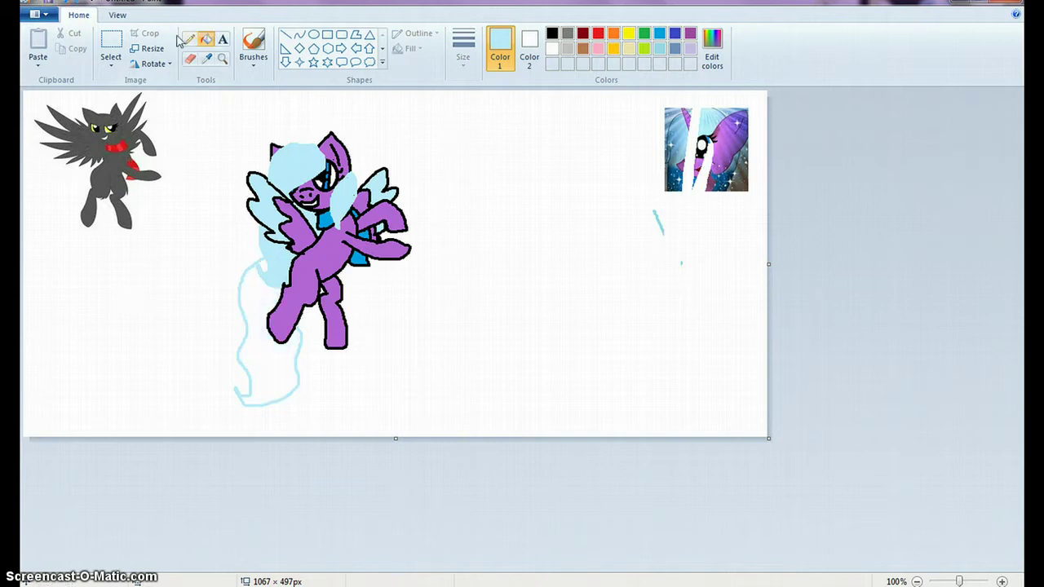
Sample dark blue from the reference picture and draw a dividing line with it across the hair behind the wing
{"action": "left_click", "coordinate": [206, 58]}
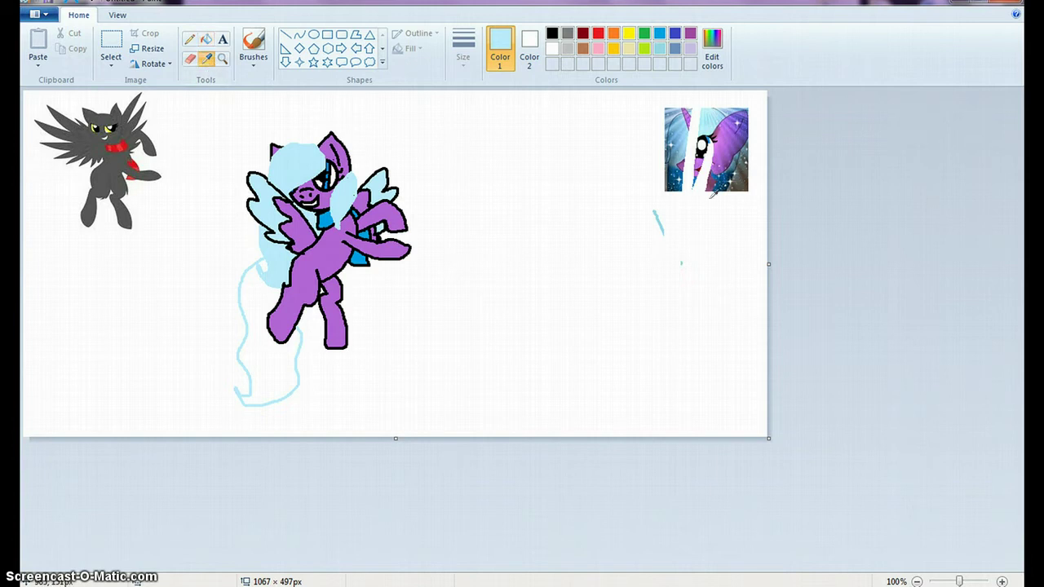
{"action": "left_click", "coordinate": [727, 176]}
{"action": "left_click", "coordinate": [189, 39]}
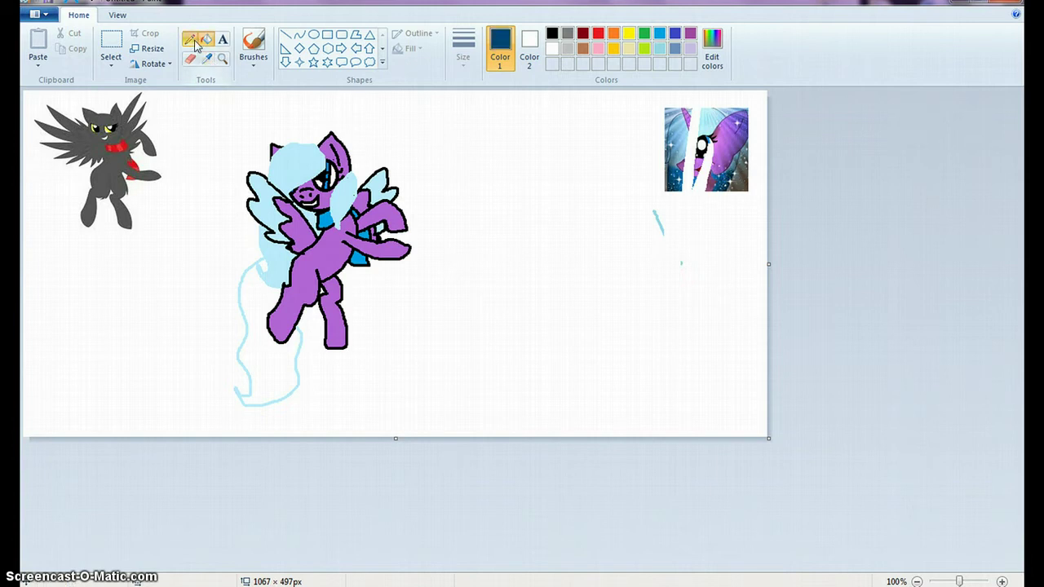
{"action": "left_click_drag", "start_coordinate": [268, 235], "coordinate": [282, 245]}
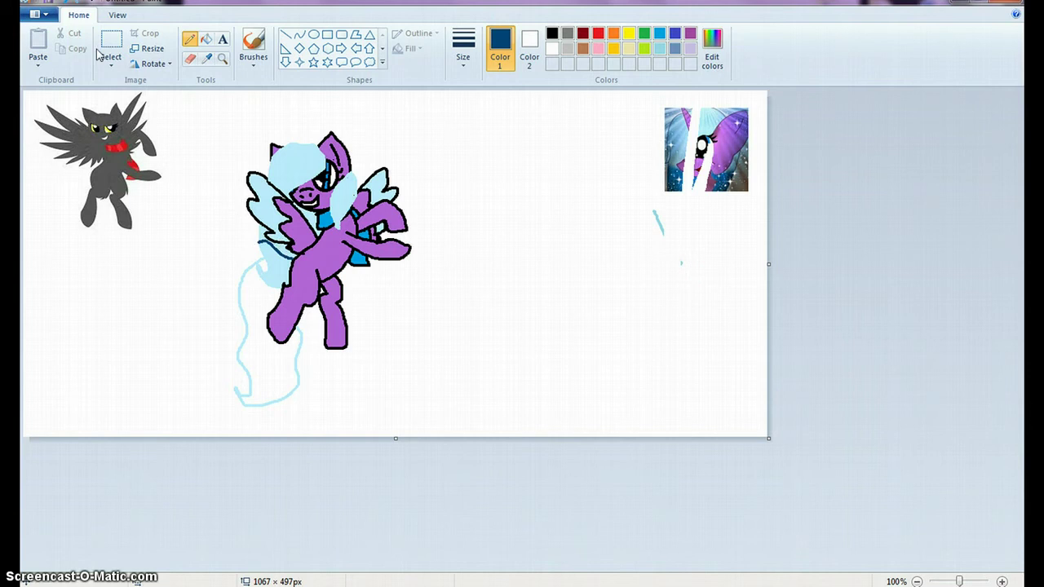
{"action": "left_click", "coordinate": [206, 38]}
{"action": "left_click", "coordinate": [276, 256]}
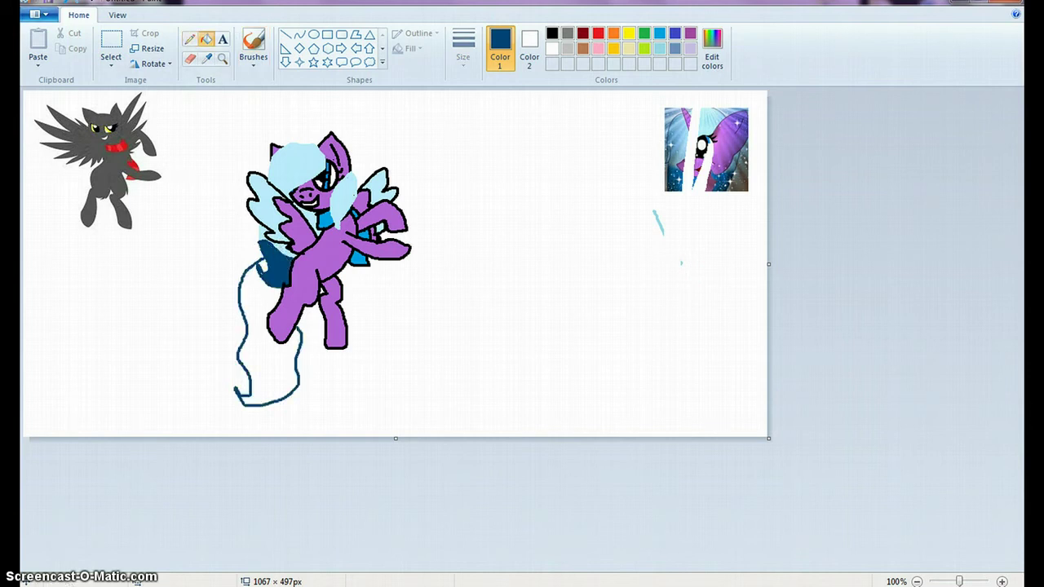
{"action": "left_click", "coordinate": [67, 4]}
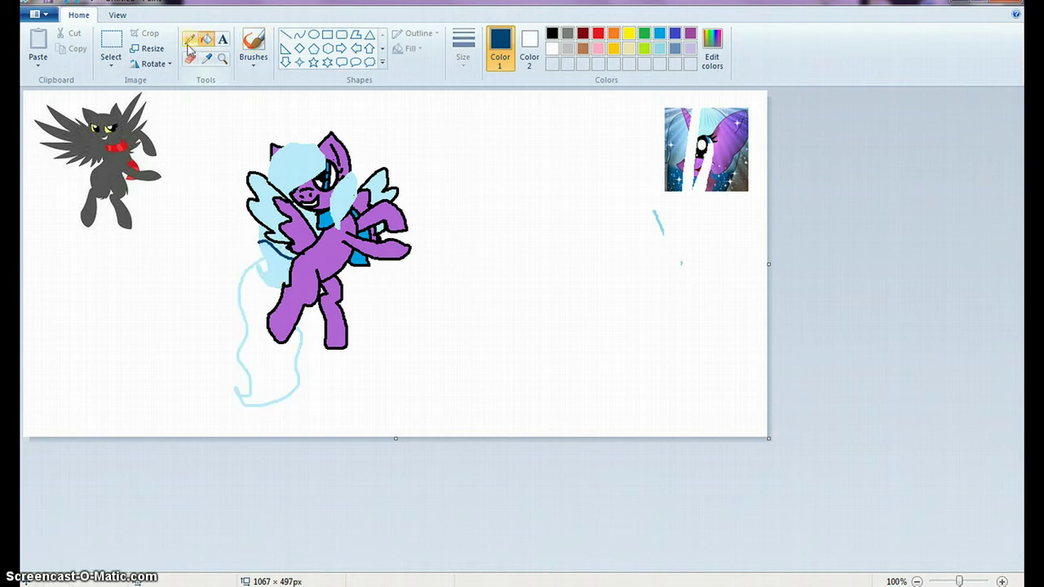
Separate the tip of the hair behind the wing from the tail outline with dark blue strokes and fill the tip dark blue
{"action": "left_click", "coordinate": [189, 38]}
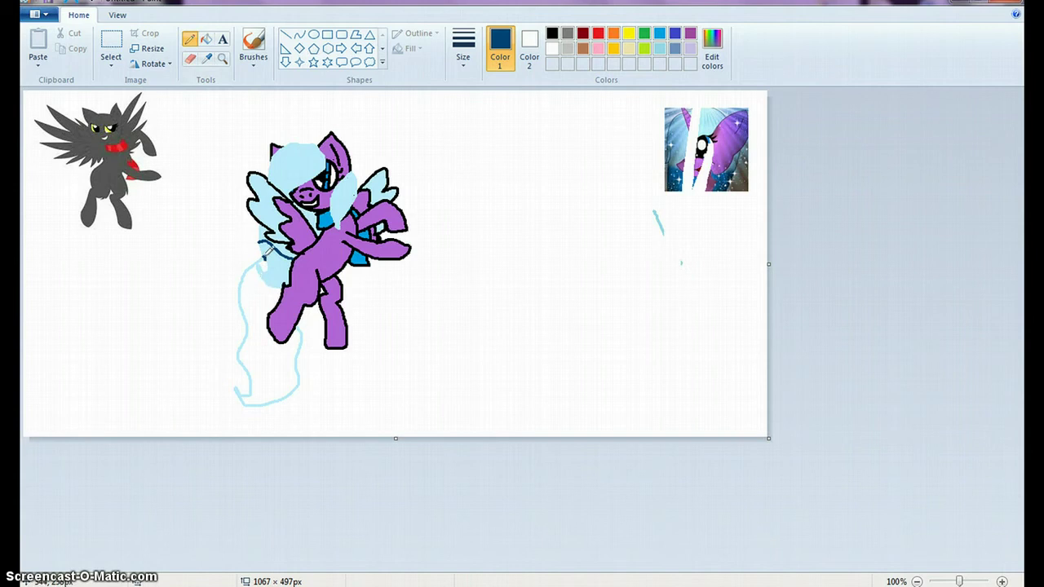
{"action": "left_click", "coordinate": [207, 38]}
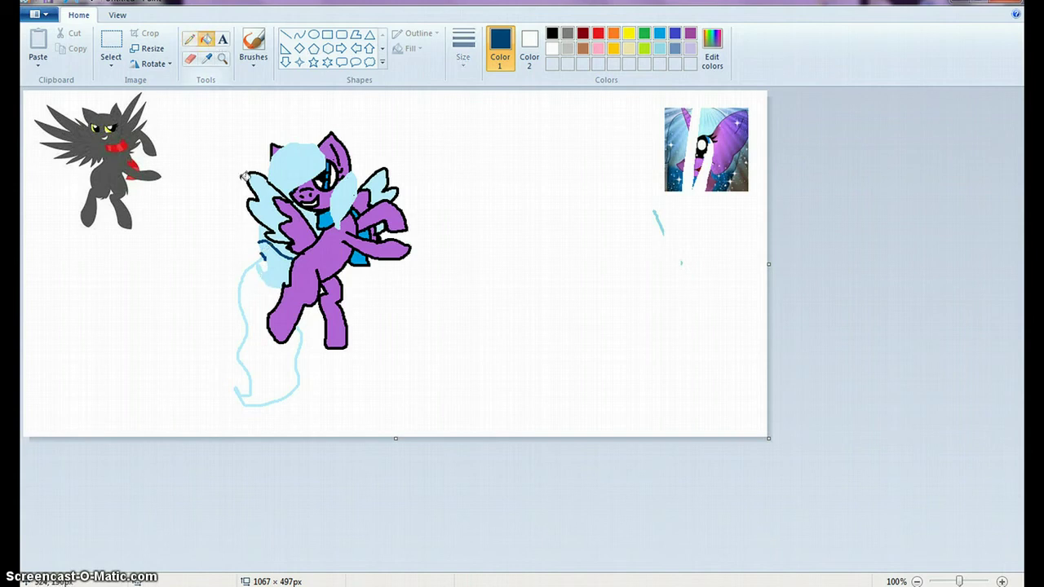
{"action": "left_click", "coordinate": [273, 265]}
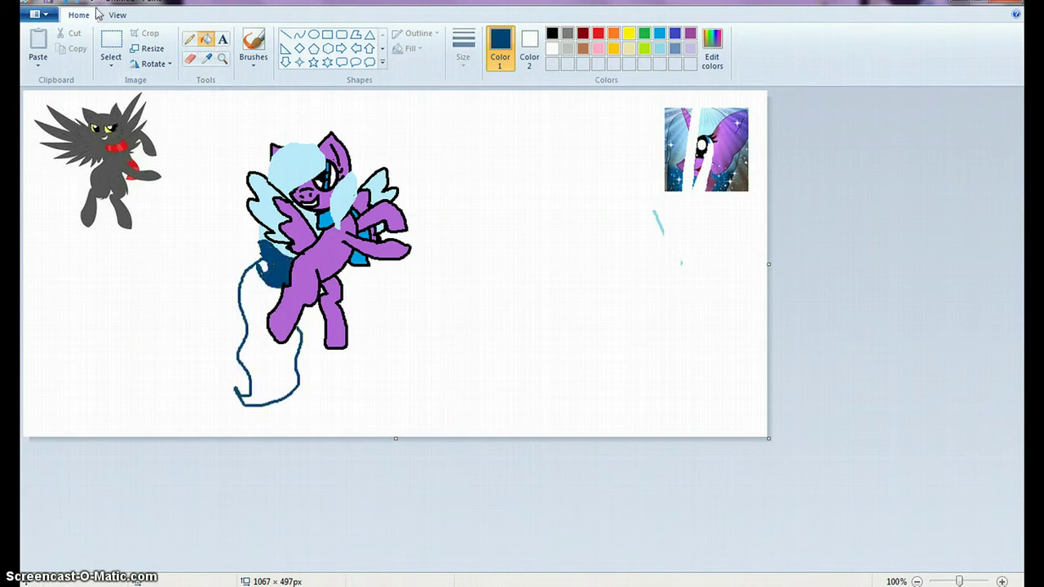
{"action": "left_click", "coordinate": [62, 3]}
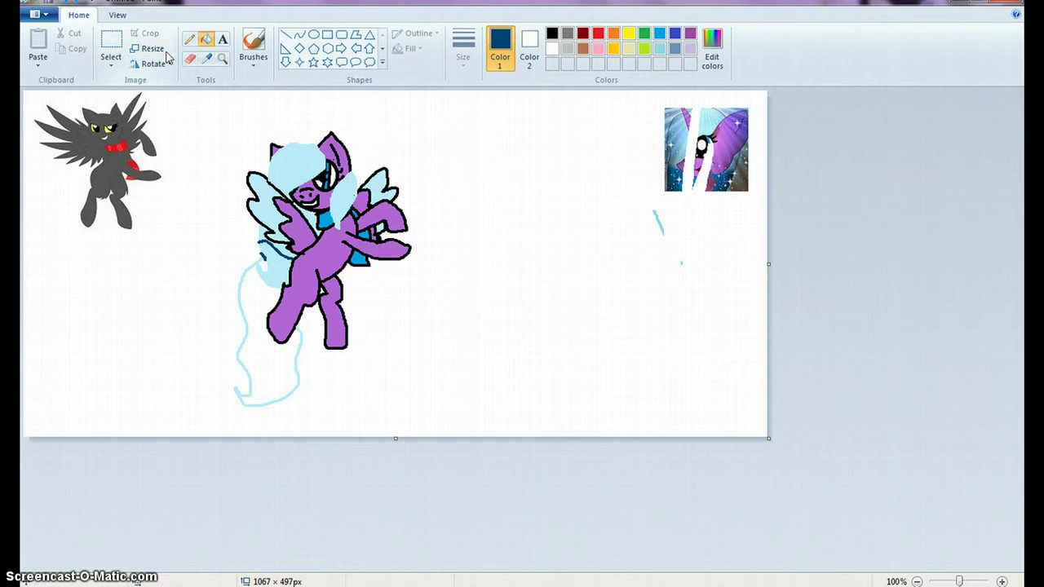
{"action": "left_click", "coordinate": [189, 38]}
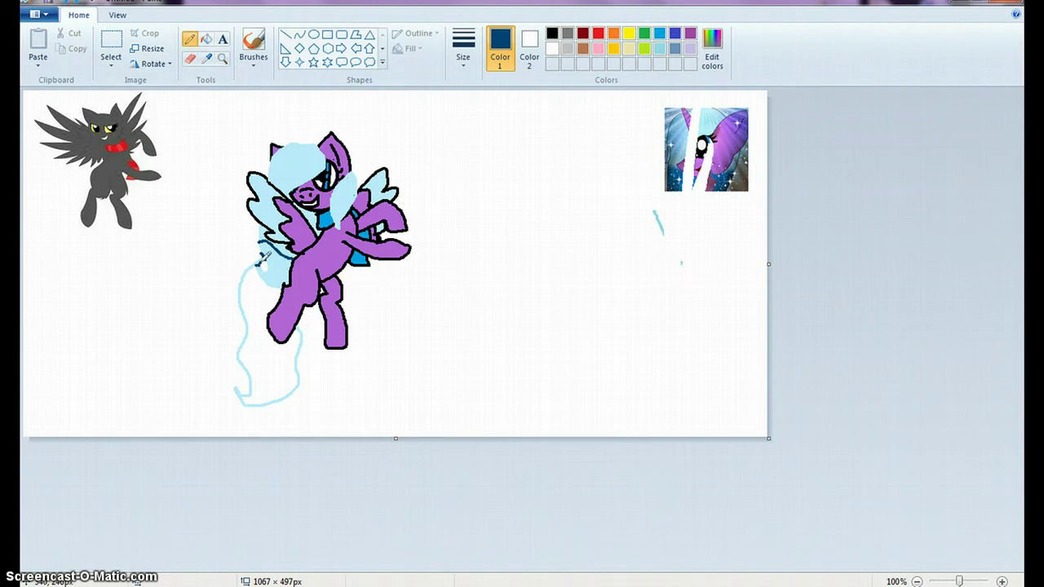
{"action": "left_click", "coordinate": [207, 38]}
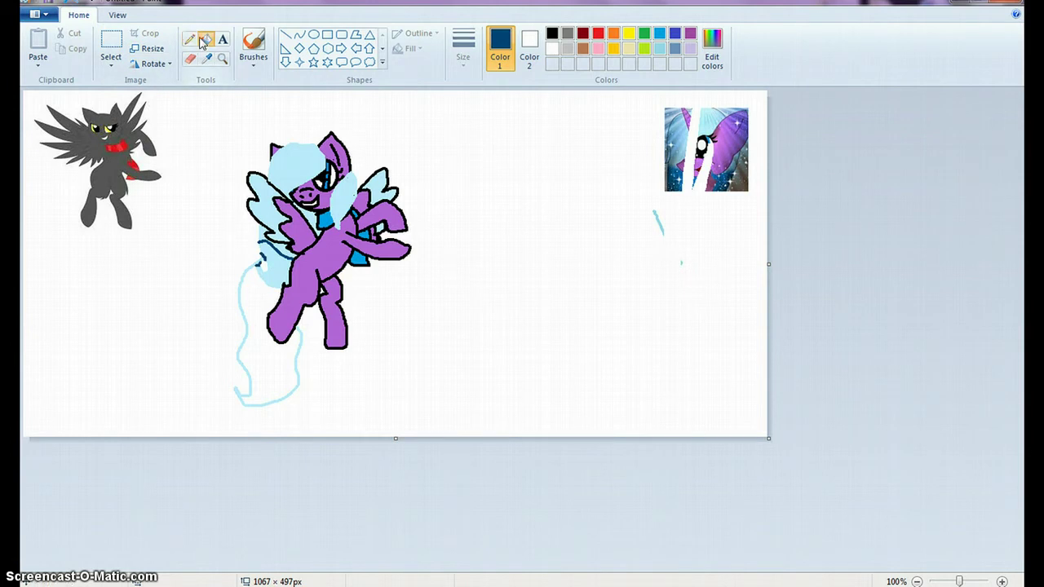
{"action": "left_click", "coordinate": [274, 270]}
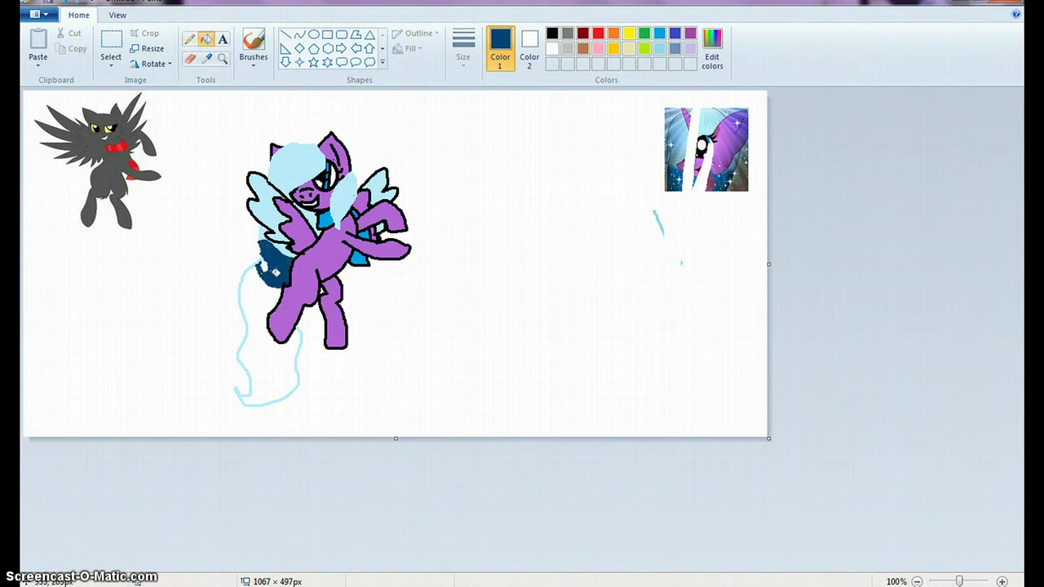
Draw a dark blue dividing line across the lock beside the neck and fill its lower part dark blue
{"action": "left_click", "coordinate": [189, 39]}
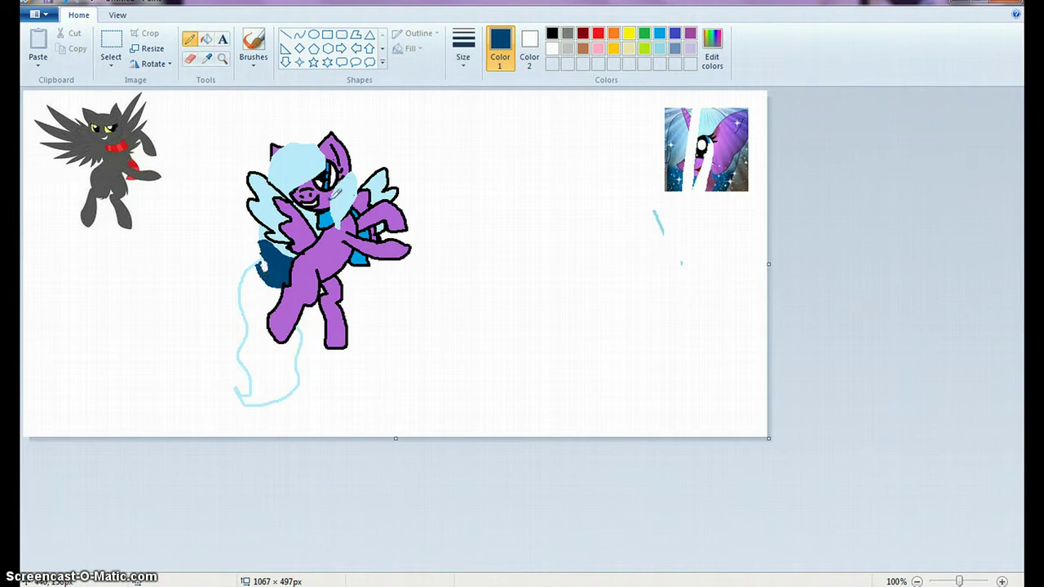
{"action": "left_click_drag", "start_coordinate": [334, 195], "coordinate": [348, 193]}
{"action": "left_click", "coordinate": [207, 40]}
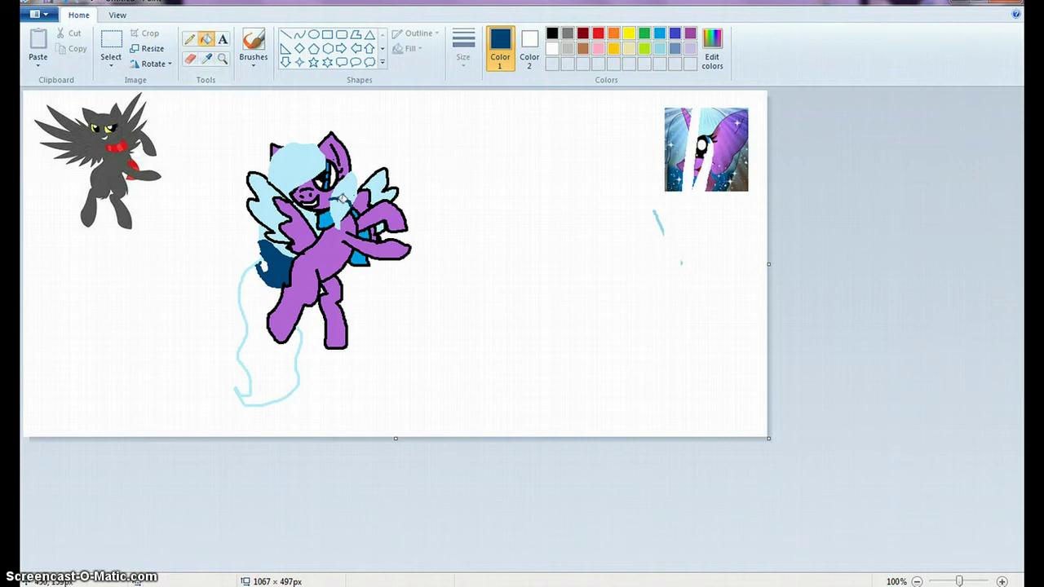
{"action": "left_click", "coordinate": [341, 197]}
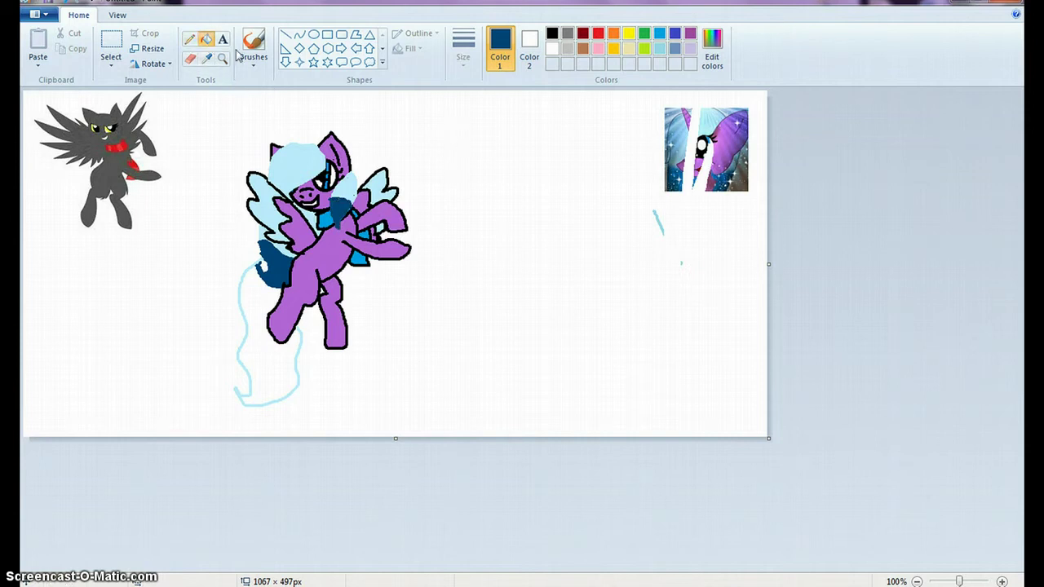
Sample the fringe's light blue and fill the tail with it
{"action": "left_click", "coordinate": [207, 59]}
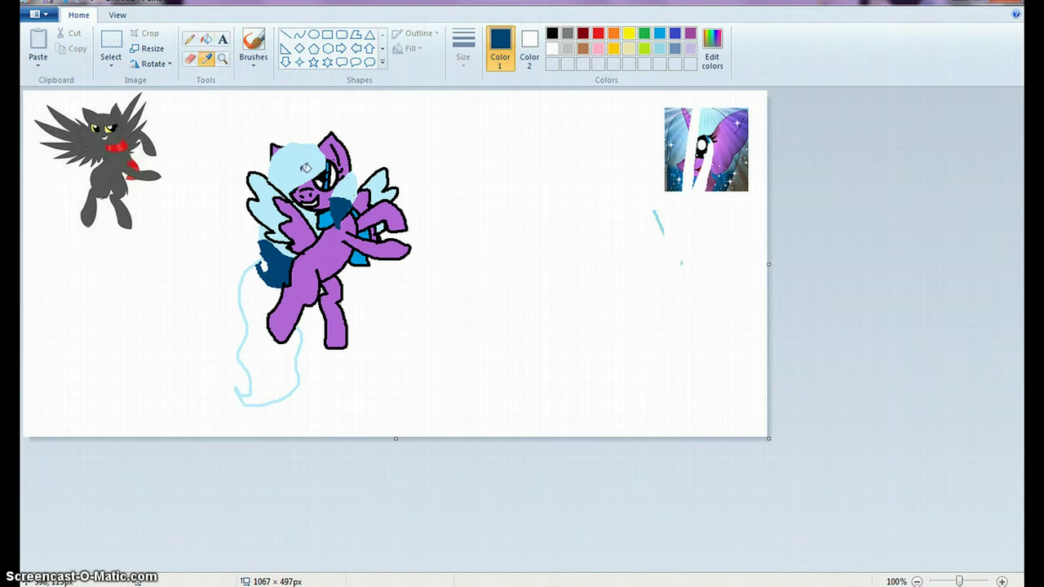
{"action": "left_click", "coordinate": [305, 167]}
{"action": "left_click", "coordinate": [261, 366]}
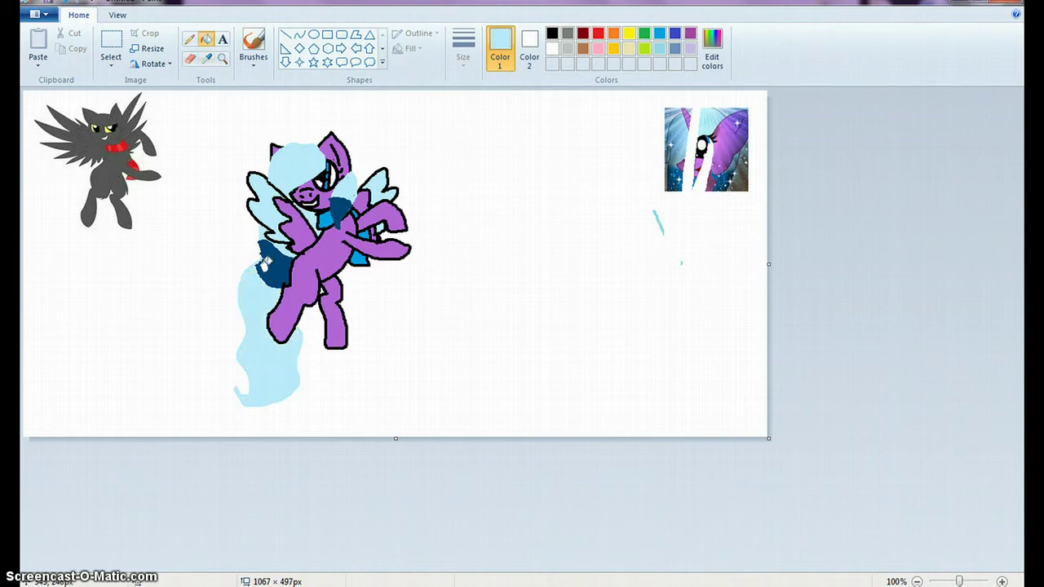
Sample the hair tip's dark blue and draw a wavy dividing line across the lower tail
{"action": "left_click", "coordinate": [189, 39]}
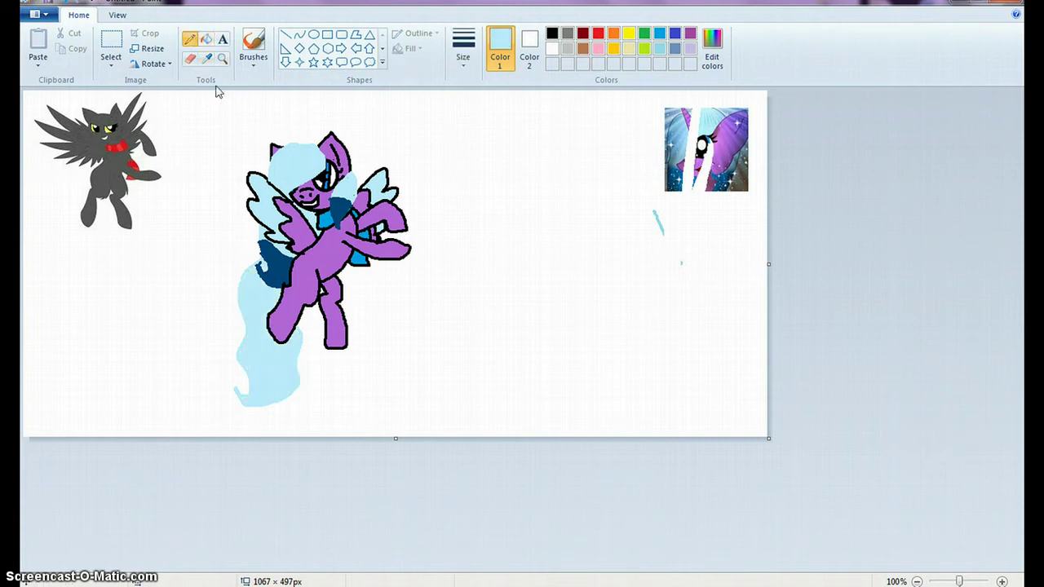
{"action": "left_click", "coordinate": [207, 59]}
{"action": "left_click", "coordinate": [283, 266]}
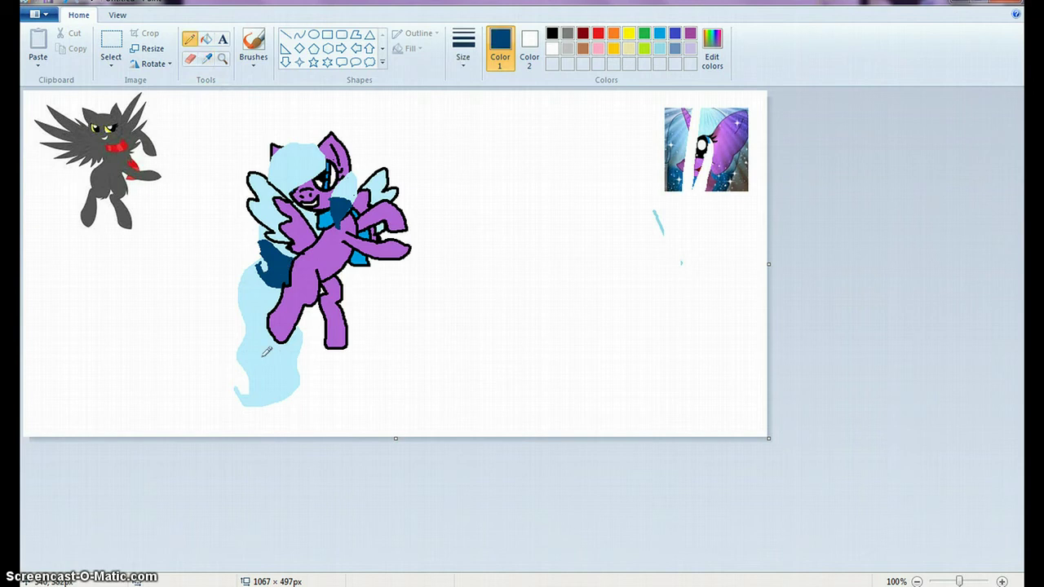
{"action": "left_click_drag", "start_coordinate": [239, 353], "coordinate": [296, 363]}
{"action": "left_click", "coordinate": [207, 39]}
{"action": "left_click", "coordinate": [293, 371]}
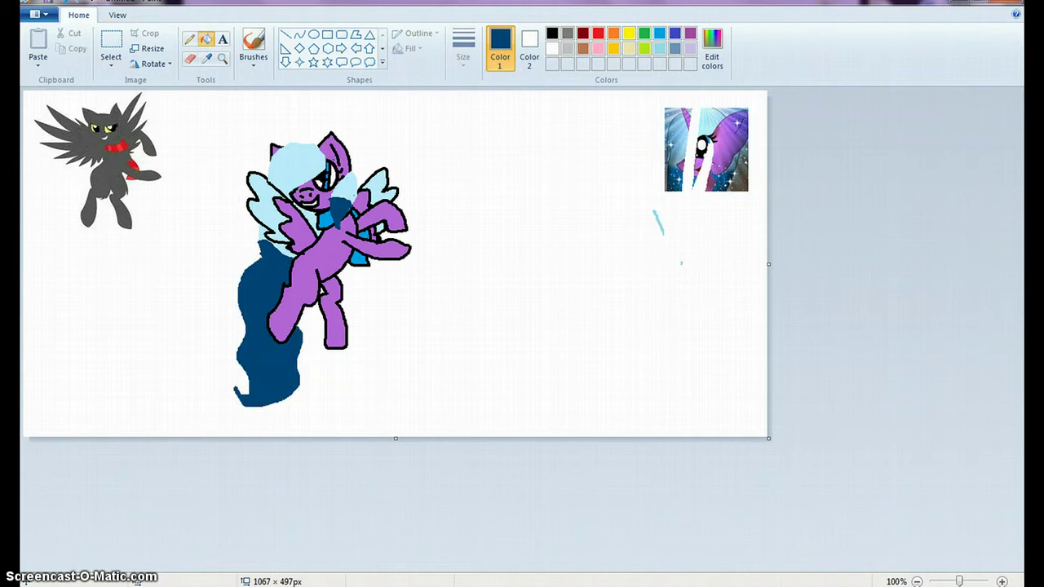
{"action": "left_click", "coordinate": [63, 6]}
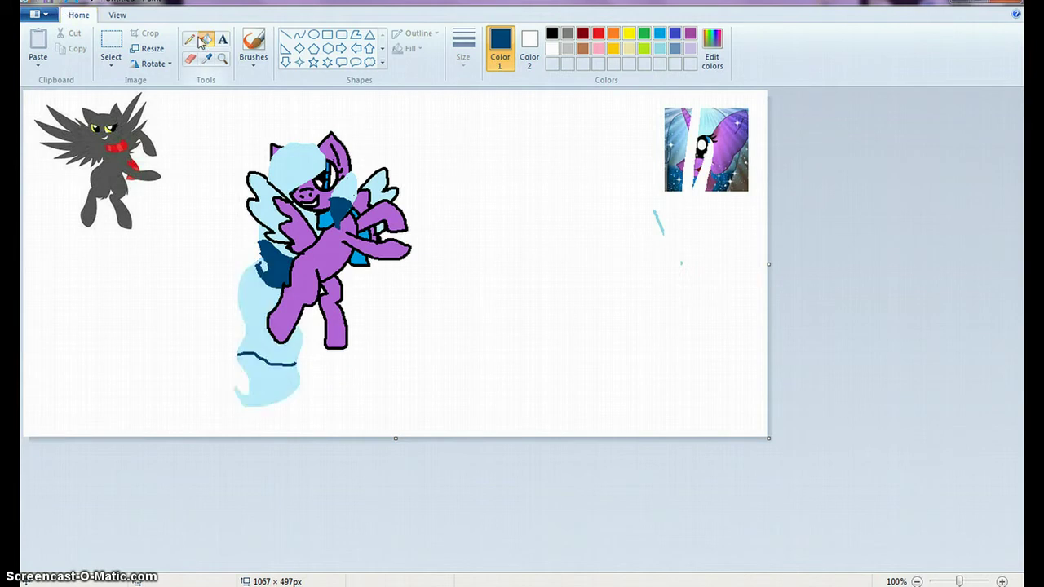
Extend the dividing line to both edges of the tail and fill the tail tip dark blue
{"action": "left_click", "coordinate": [189, 39]}
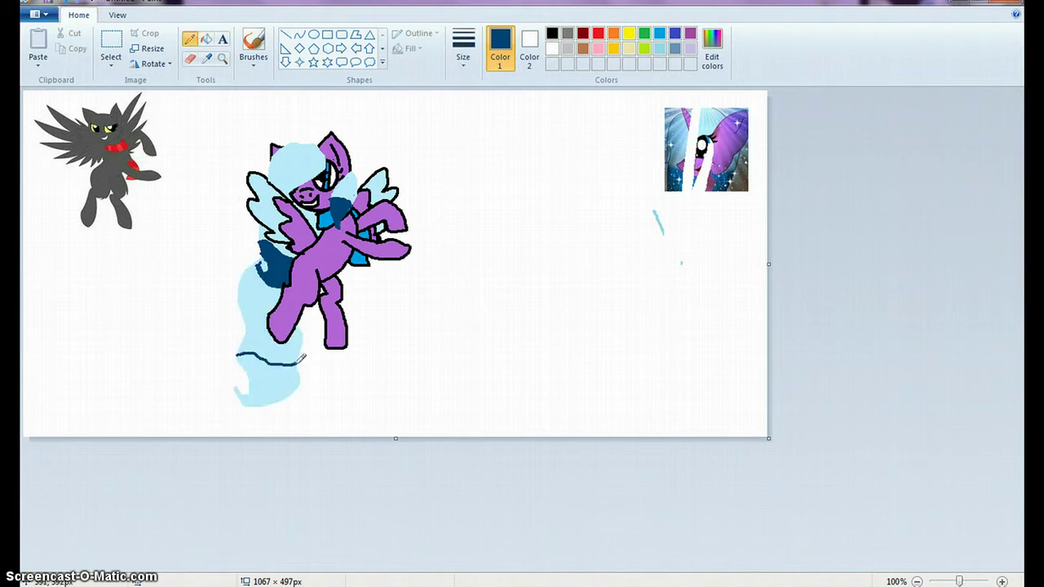
{"action": "left_click", "coordinate": [207, 38]}
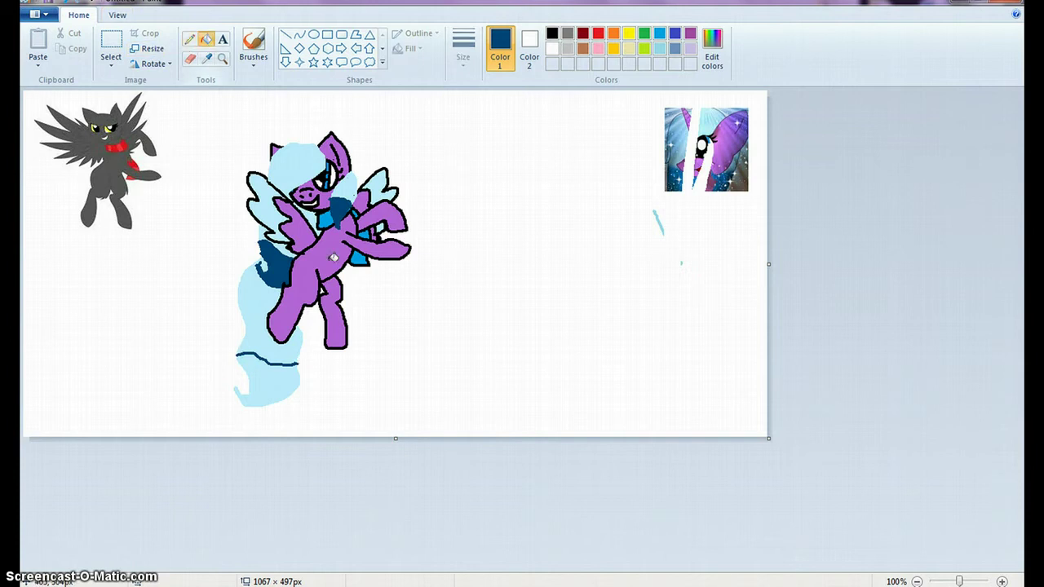
{"action": "left_click", "coordinate": [297, 372]}
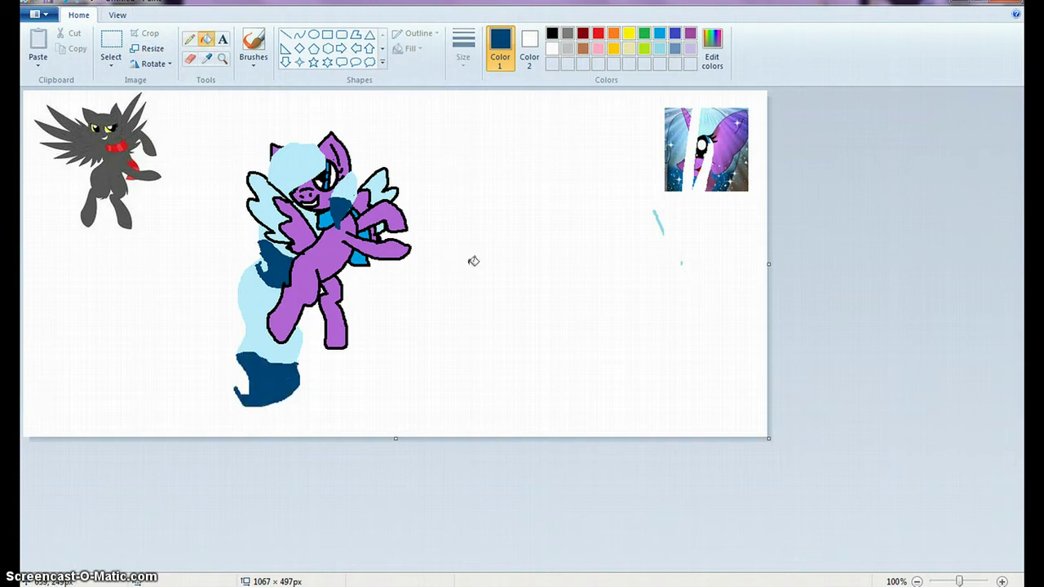
Draw a pointed horn about 50 px tall above the fringe with two straight black lines meeting at the tip
{"action": "left_click", "coordinate": [285, 36]}
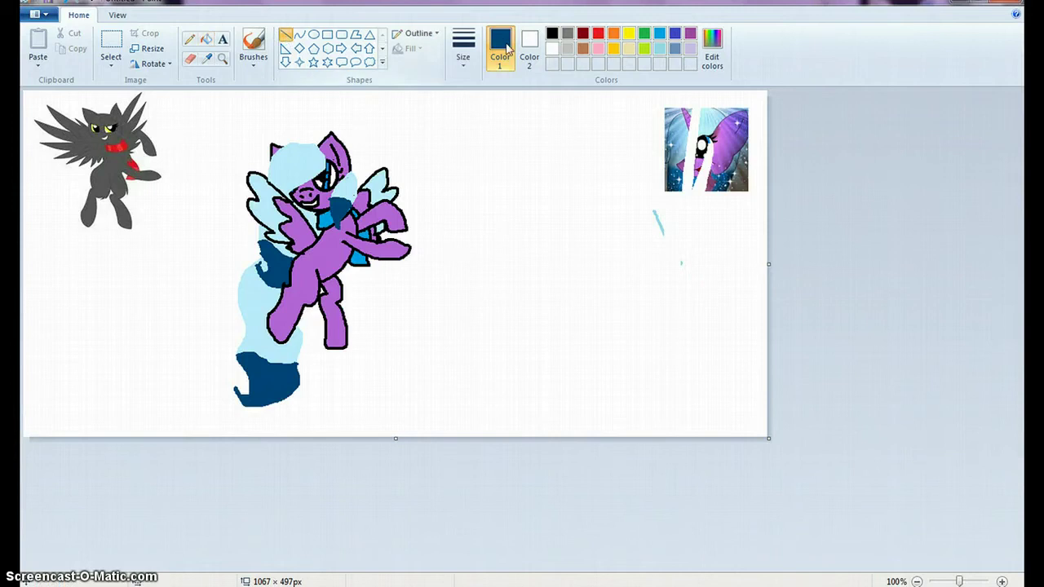
{"action": "left_click", "coordinate": [552, 49]}
{"action": "left_click", "coordinate": [552, 33]}
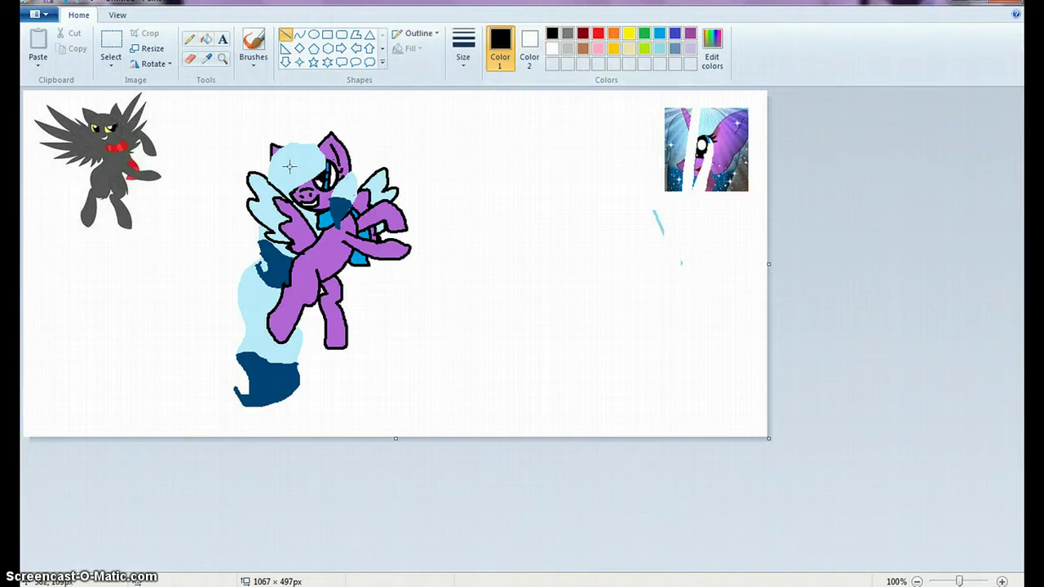
{"action": "mouse_move", "coordinate": [306, 171]}
{"action": "left_mouse_down"}
{"action": "mouse_move", "coordinate": [274, 139]}
{"action": "mouse_move", "coordinate": [290, 142]}
{"action": "left_mouse_up"}
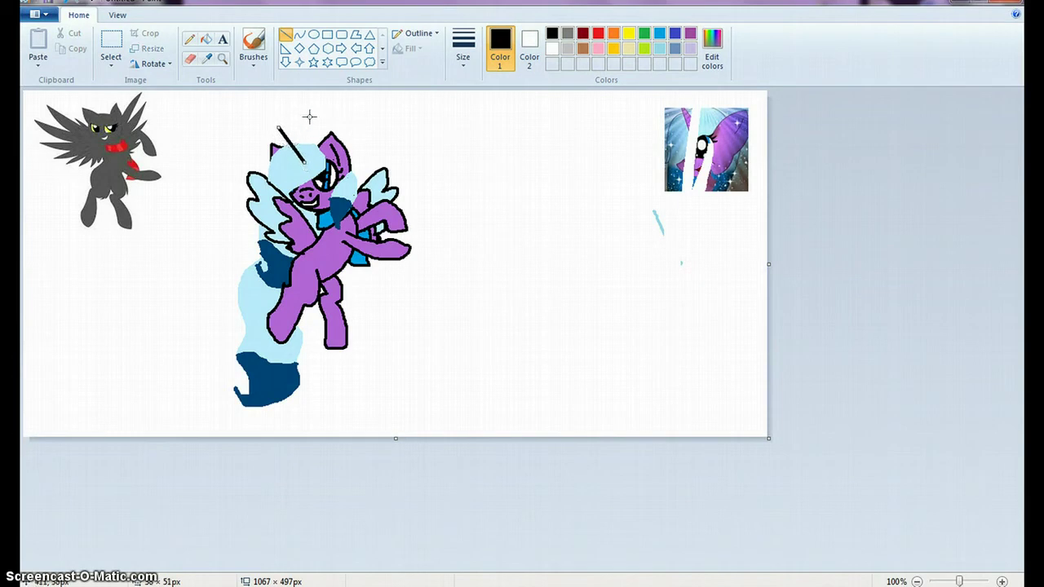
{"action": "left_click", "coordinate": [315, 116]}
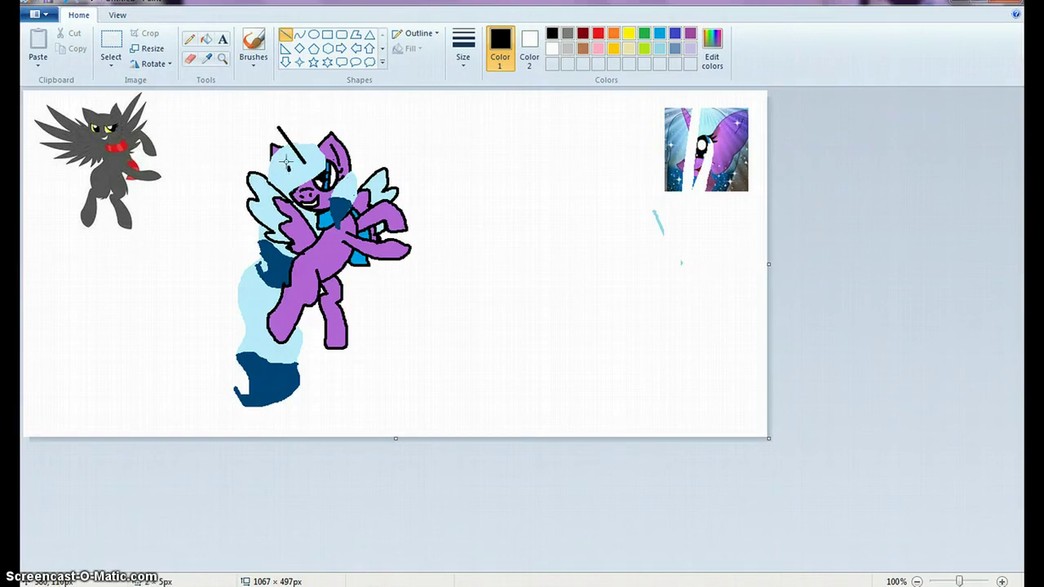
{"action": "left_click_drag", "start_coordinate": [287, 169], "coordinate": [278, 124]}
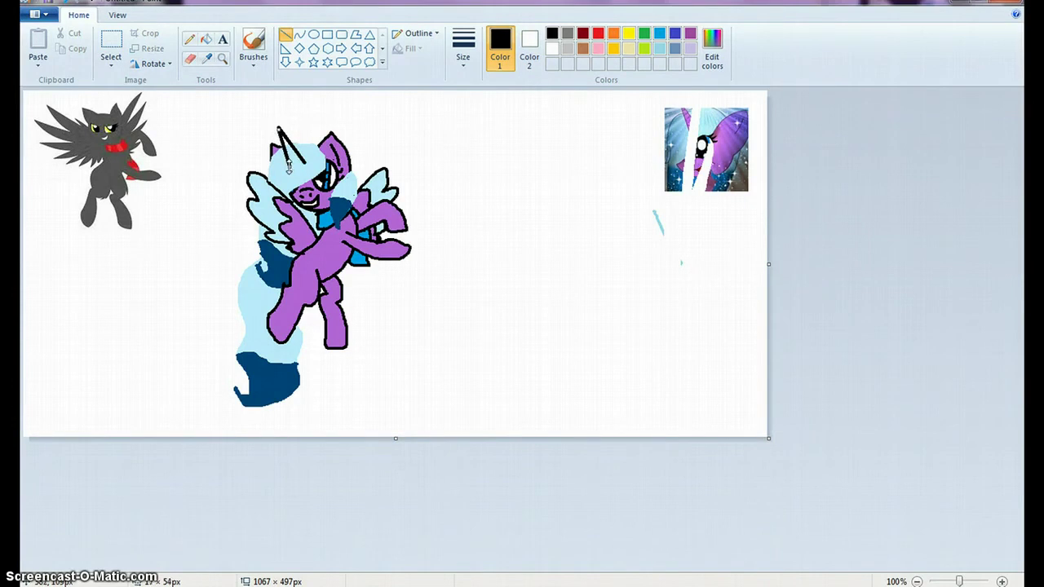
{"action": "left_click", "coordinate": [294, 138]}
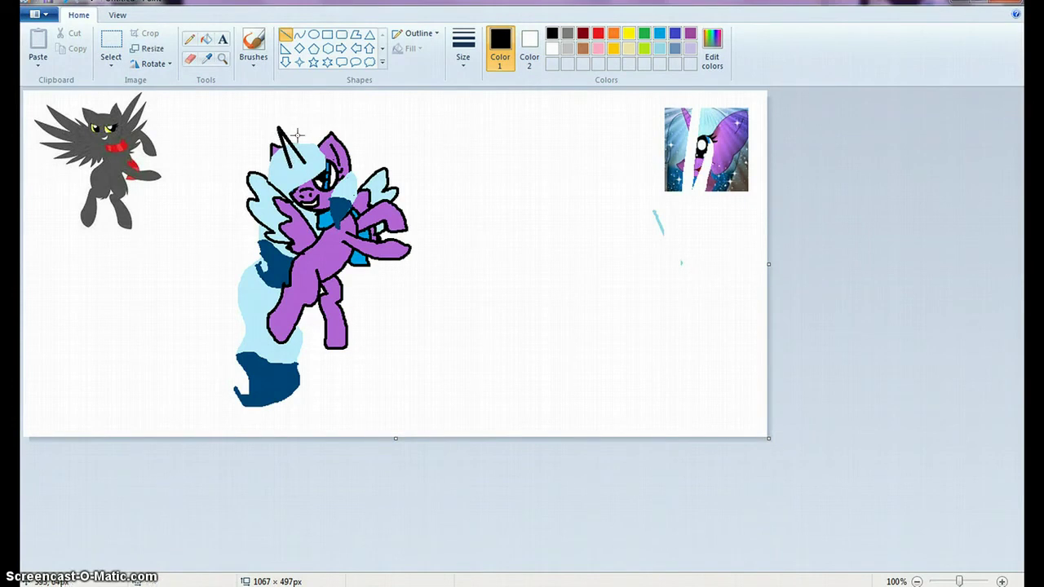
Close the horn's base with a short black curve and draw thin black stripes across the horn
{"action": "left_click", "coordinate": [299, 35]}
{"action": "mouse_move", "coordinate": [282, 166]}
{"action": "left_mouse_down"}
{"action": "mouse_move", "coordinate": [308, 165]}
{"action": "mouse_move", "coordinate": [299, 169]}
{"action": "left_mouse_up"}
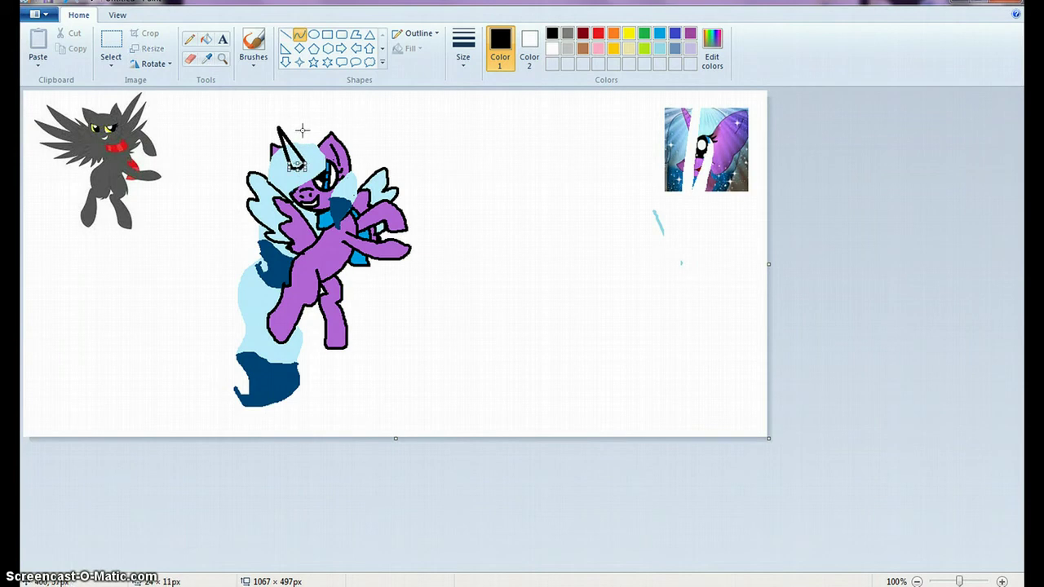
{"action": "left_click", "coordinate": [190, 39]}
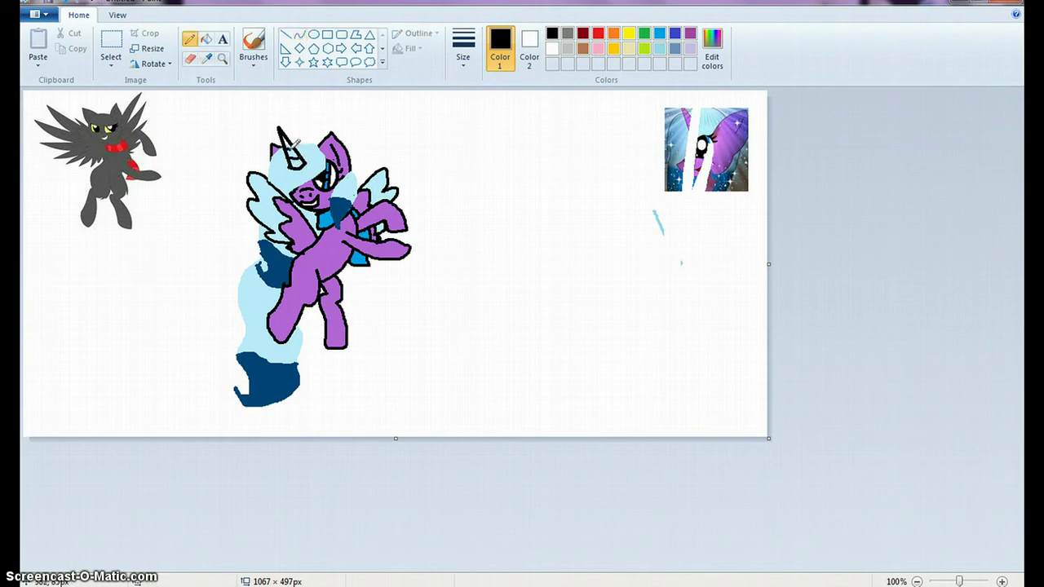
Sample the body's purple and fill all sections of the horn with it
{"action": "left_click", "coordinate": [208, 58]}
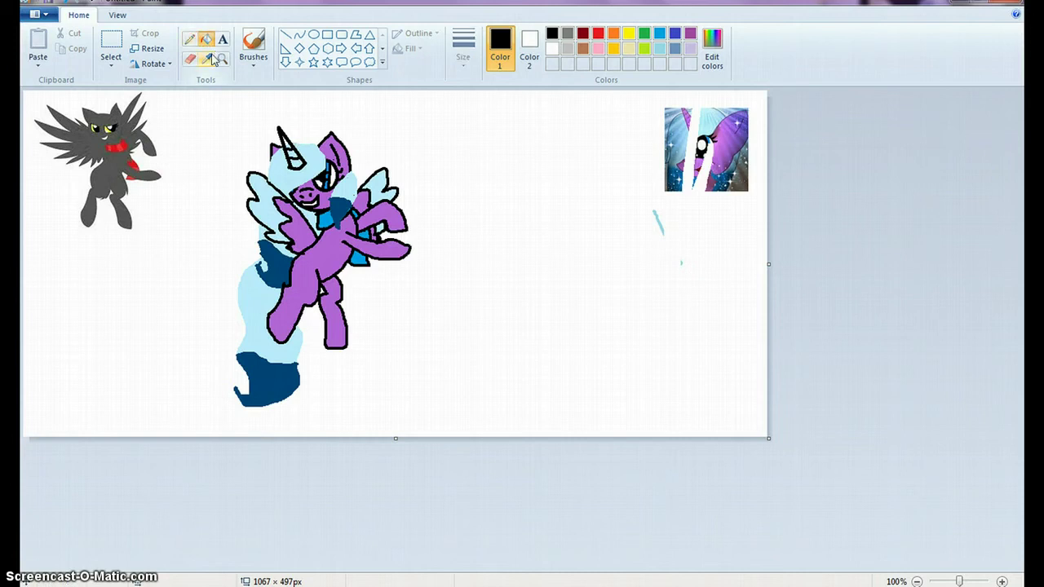
{"action": "left_click", "coordinate": [327, 250]}
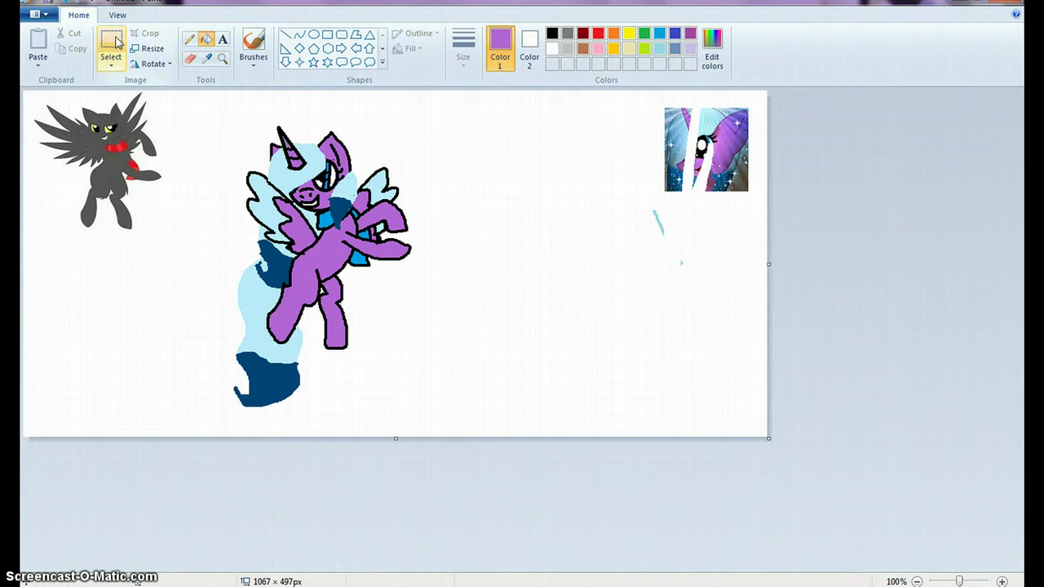
Remove the grey reference pony from the canvas and delete the colour reference picture together with the stray marks below it
{"action": "left_click", "coordinate": [114, 41]}
{"action": "left_click_drag", "start_coordinate": [161, 91], "coordinate": [23, 236]}
{"action": "left_click_drag", "start_coordinate": [70, 181], "coordinate": [1024, 205]}
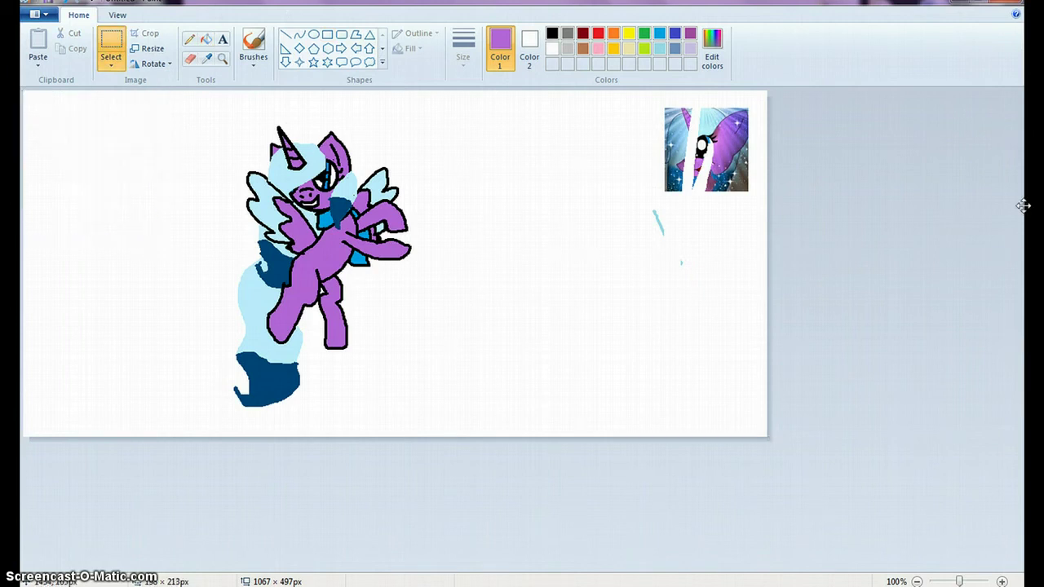
{"action": "left_click", "coordinate": [567, 224]}
{"action": "left_click_drag", "start_coordinate": [620, 96], "coordinate": [782, 294]}
{"action": "key", "text": "Delete"}
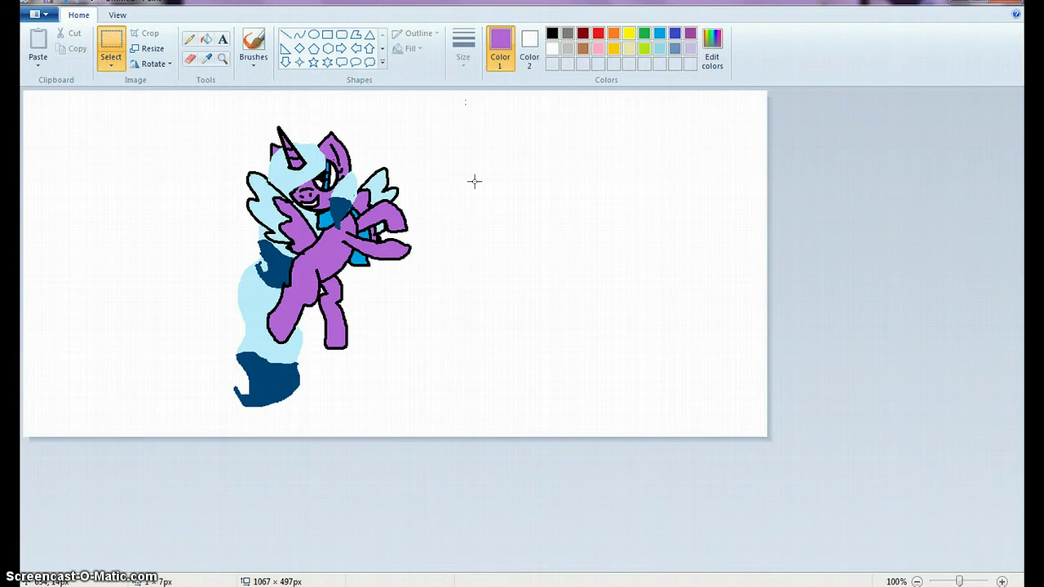
Move the finished pony to the canvas's upper-left corner and shrink the canvas around it to 285 × 411 px
{"action": "mouse_move", "coordinate": [466, 100]}
{"action": "left_mouse_down"}
{"action": "mouse_move", "coordinate": [450, 386]}
{"action": "mouse_move", "coordinate": [240, 464]}
{"action": "mouse_move", "coordinate": [178, 462]}
{"action": "left_mouse_up"}
{"action": "mouse_move", "coordinate": [222, 341]}
{"action": "left_mouse_down"}
{"action": "mouse_move", "coordinate": [228, 329]}
{"action": "mouse_move", "coordinate": [46, 312]}
{"action": "mouse_move", "coordinate": [33, 296]}
{"action": "left_mouse_up"}
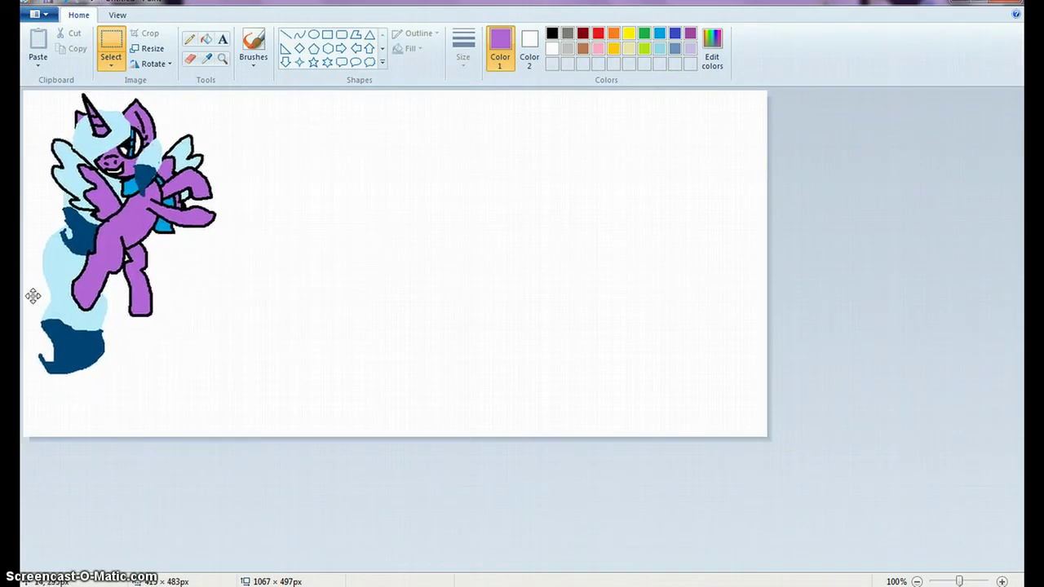
{"action": "left_click", "coordinate": [645, 401]}
{"action": "mouse_move", "coordinate": [773, 438]}
{"action": "left_mouse_down"}
{"action": "mouse_move", "coordinate": [594, 424]}
{"action": "mouse_move", "coordinate": [389, 389]}
{"action": "mouse_move", "coordinate": [222, 386]}
{"action": "left_mouse_up"}
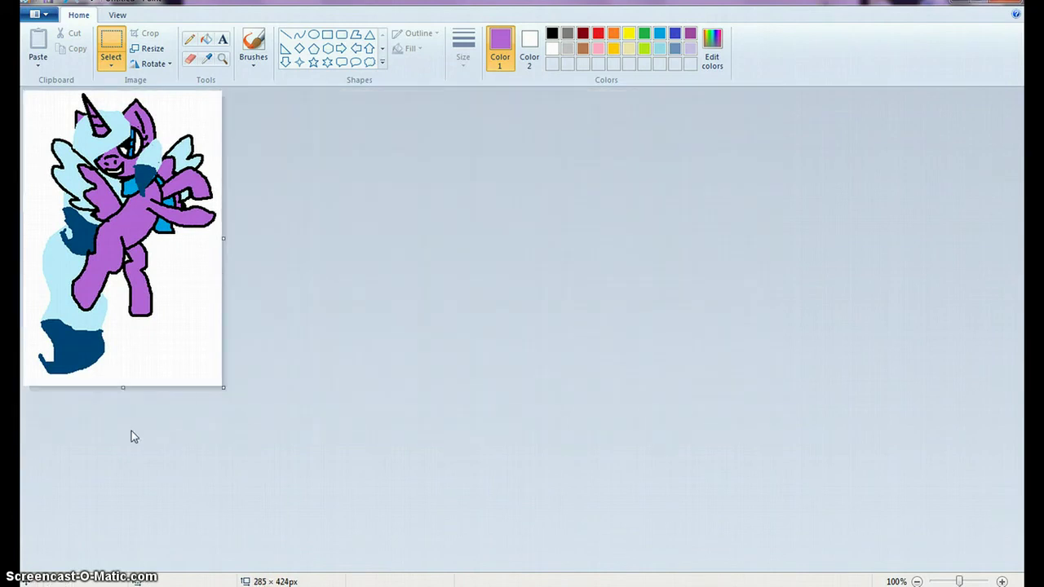
{"action": "left_click_drag", "start_coordinate": [120, 394], "coordinate": [119, 377]}
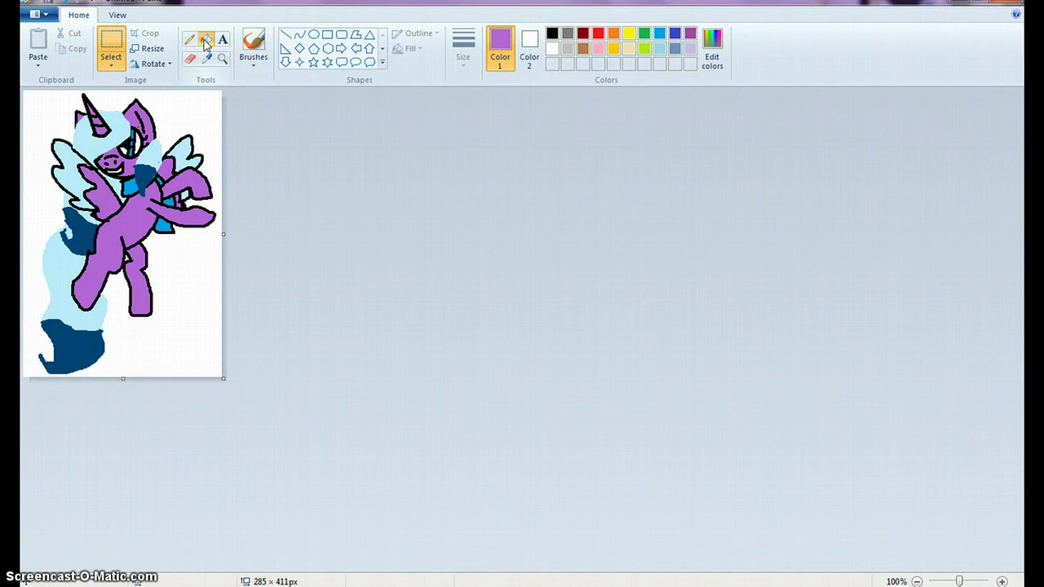
Fill the white background around the pony with indigo from the colour palette
{"action": "left_click", "coordinate": [207, 40]}
{"action": "left_click", "coordinate": [675, 34]}
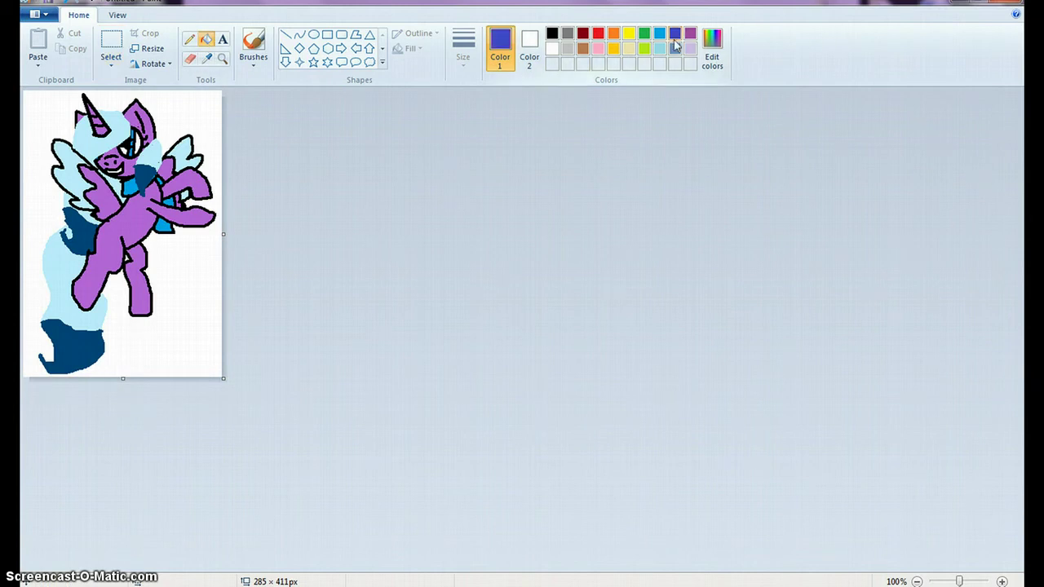
{"action": "left_click", "coordinate": [155, 339]}
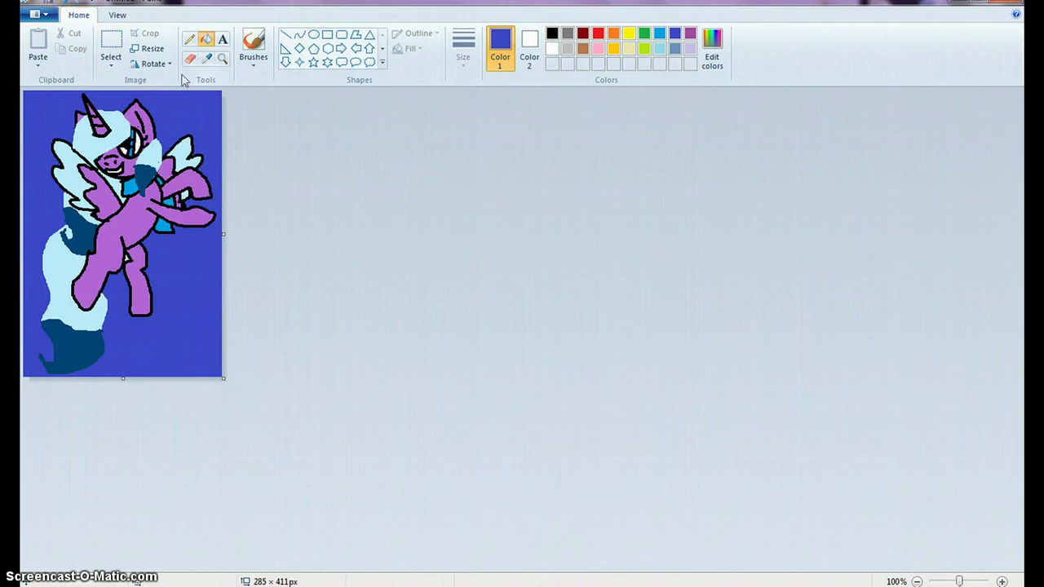
{"action": "left_click", "coordinate": [221, 41]}
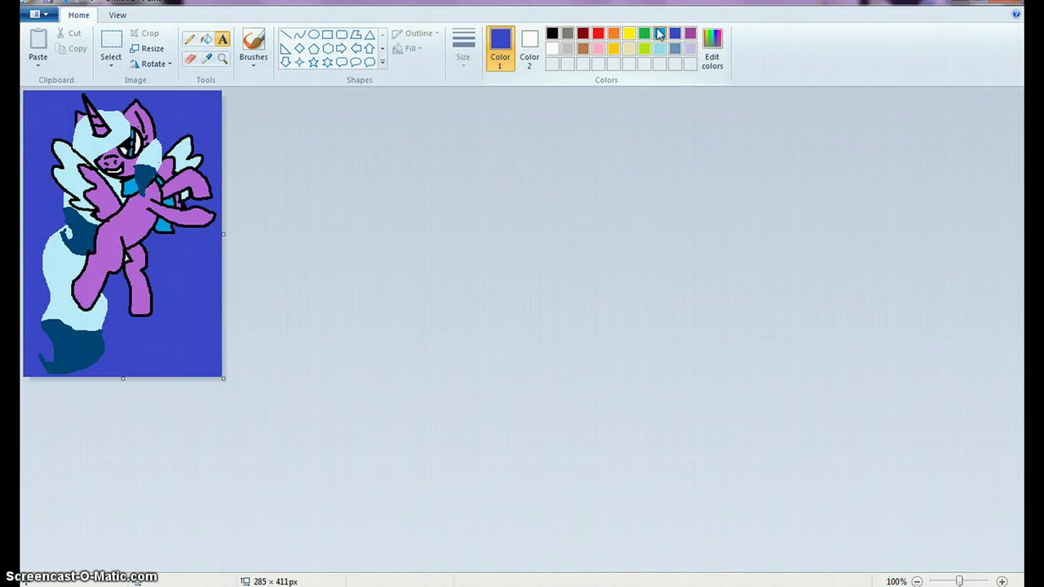
{"action": "left_click", "coordinate": [660, 34]}
{"action": "left_click_drag", "start_coordinate": [137, 339], "coordinate": [224, 365]}
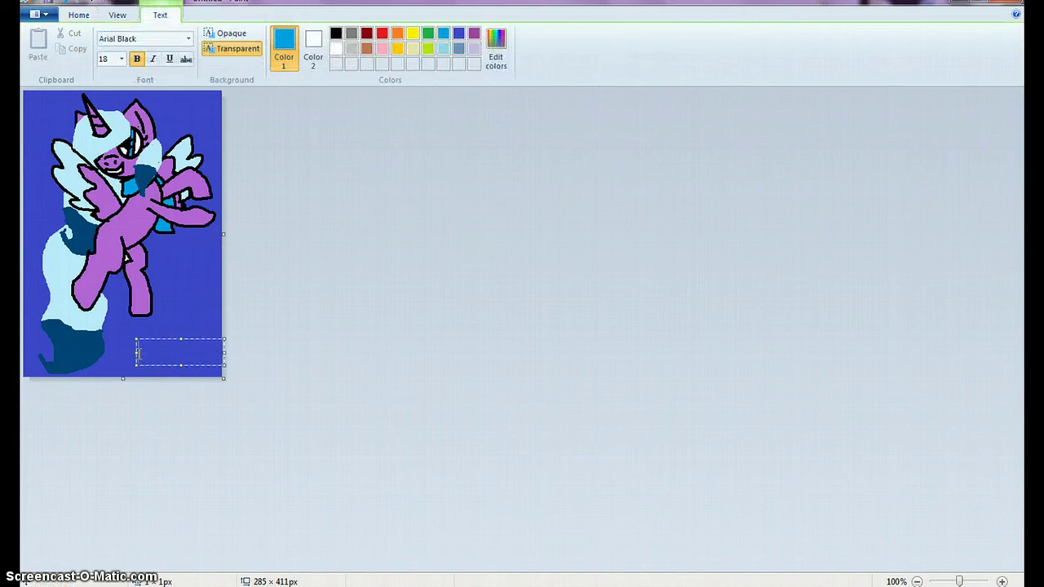
{"action": "type", "text": "OwO"}
{"action": "key", "text": "BackSpace"}
{"action": "key", "text": "BackSpace"}
{"action": "key", "text": "BackSpace"}
{"action": "type", "text": "hope"}
{"action": "key", "text": "BackSpace"}
{"action": "key", "text": "BackSpace"}
{"action": "key", "text": "BackSpace"}
{"action": "type", "text": "you"}
{"action": "key", "text": "BackSpace"}
{"action": "key", "text": "BackSpace"}
{"action": "key", "text": "BackSpace"}
{"action": "type", "text": "like"}
{"action": "key", "text": "BackSpace"}
{"action": "key", "text": "BackSpace"}
{"action": "key", "text": "BackSpace"}
{"action": "key", "text": "BackSpace"}
{"action": "left_click", "coordinate": [173, 286]}
Fill the small white gap between the pony's hind legs with the background's indigo
{"action": "left_click", "coordinate": [205, 41]}
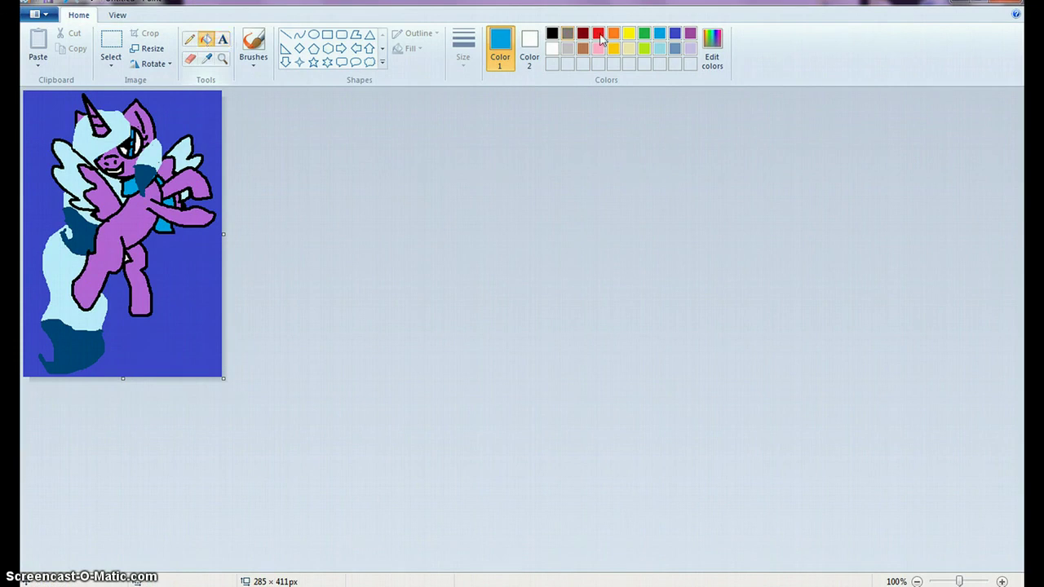
{"action": "left_click", "coordinate": [675, 32]}
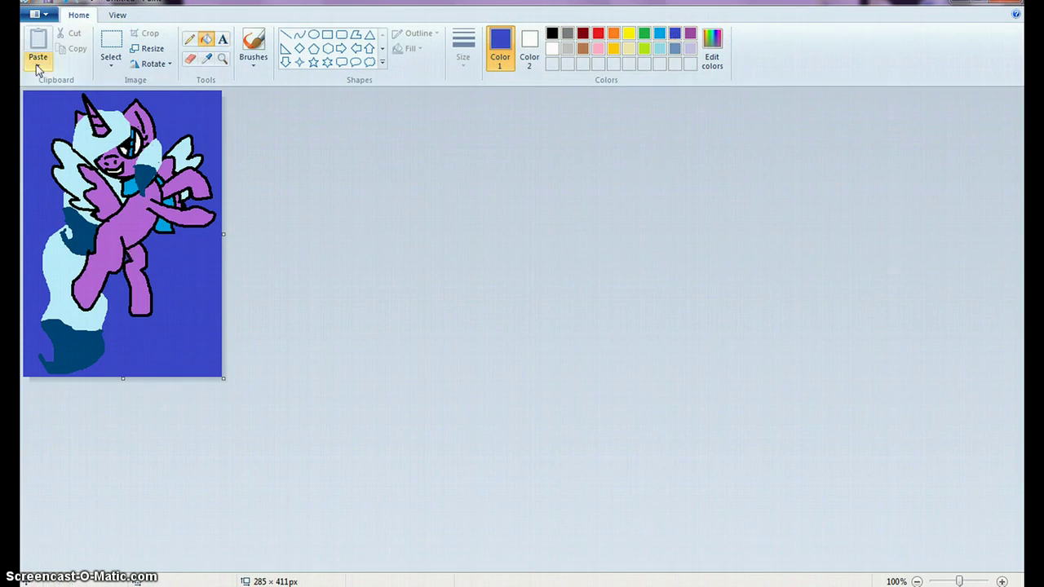
Examine the whole finished drawing at 200% zoom, then return to 100%
{"action": "left_click", "coordinate": [118, 15]}
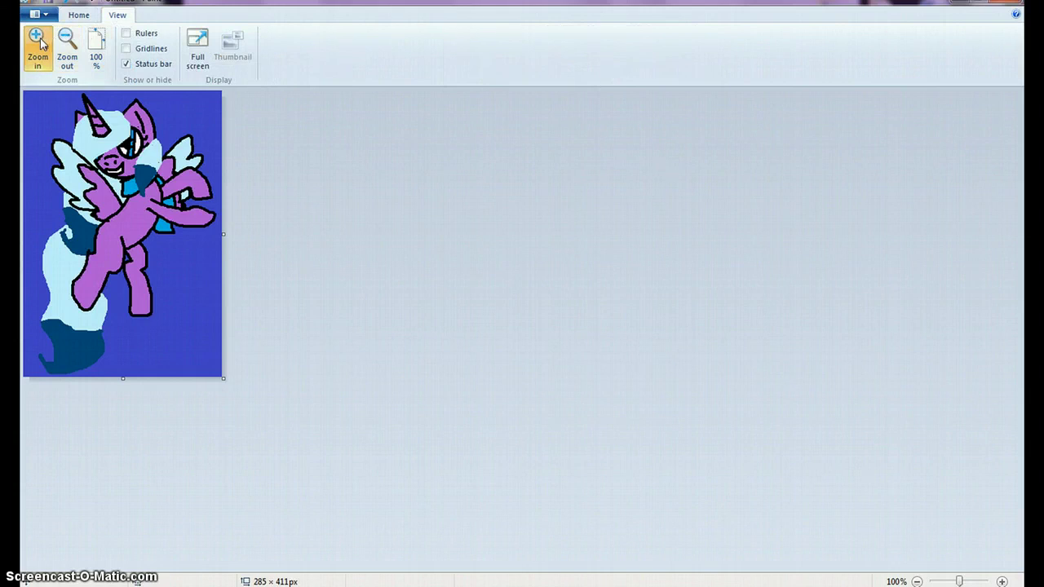
{"action": "left_click", "coordinate": [39, 42]}
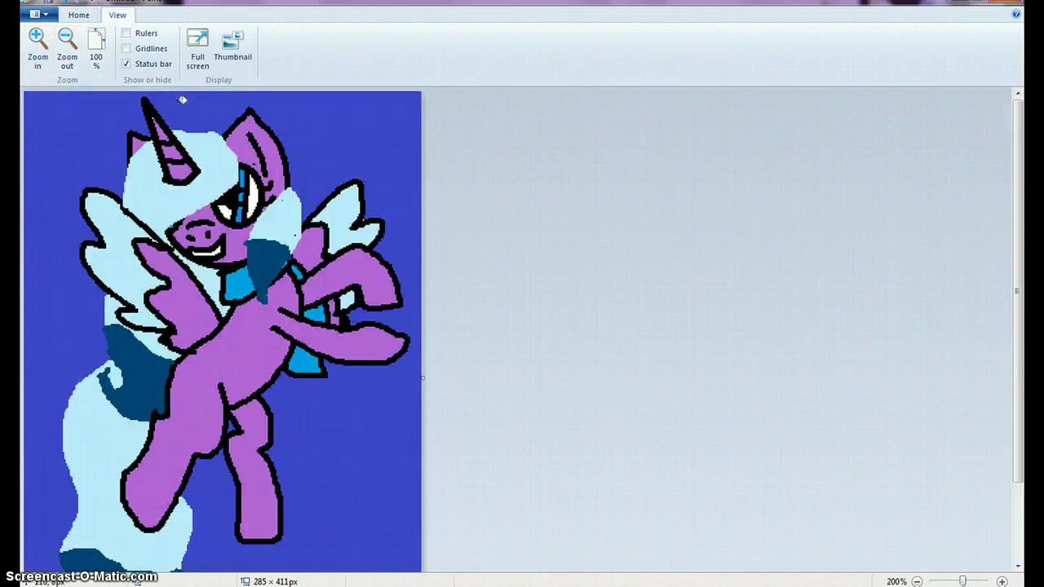
{"action": "scroll", "coordinate": [183, 99], "scroll_direction": "down", "scroll_amount": 3}
{"action": "scroll", "coordinate": [183, 99], "scroll_direction": "up", "scroll_amount": 3}
{"action": "left_click", "coordinate": [66, 46]}
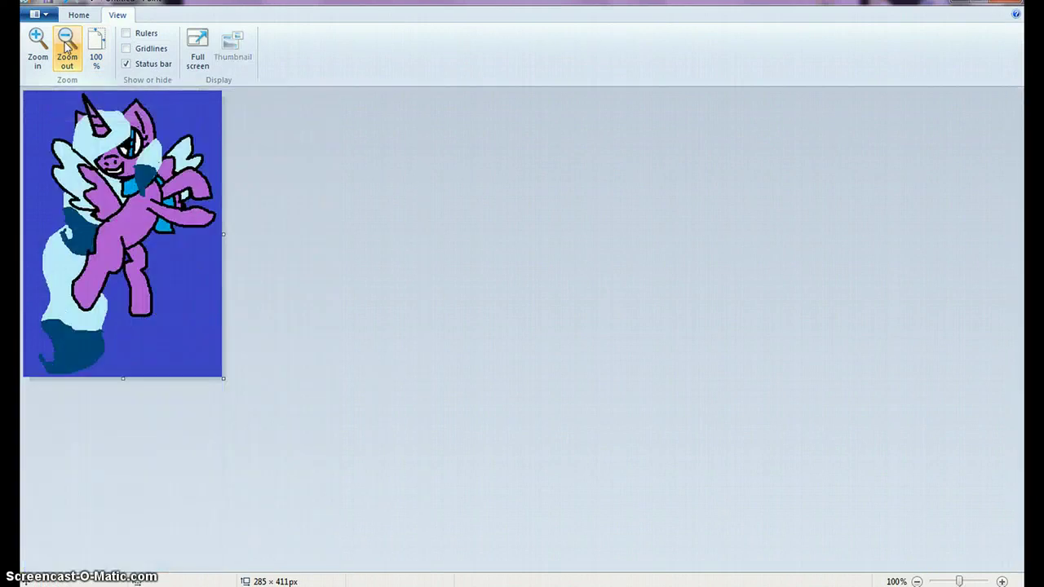